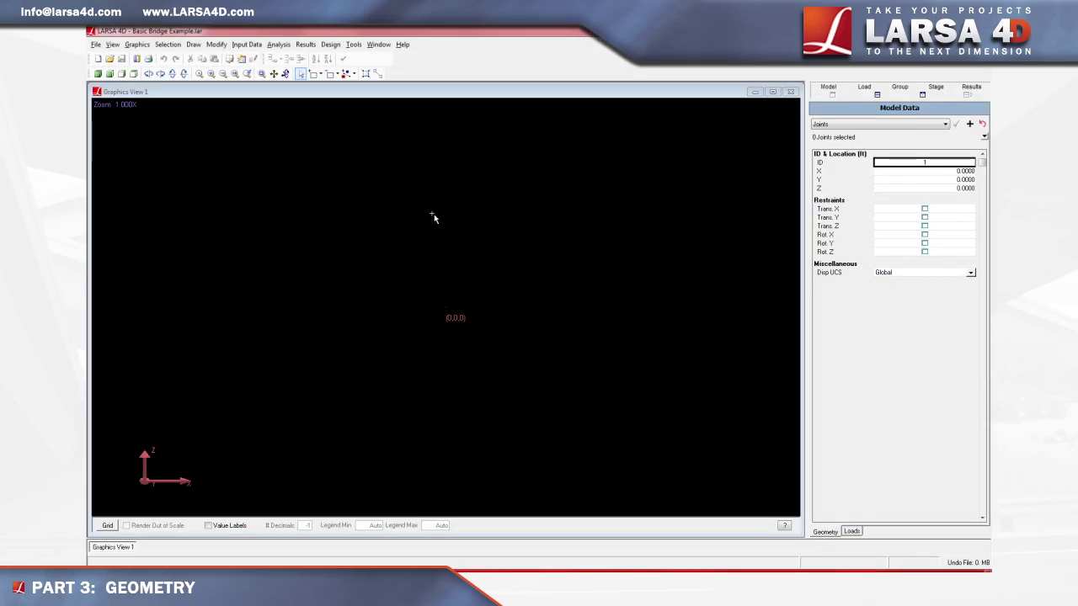
Open the Geometry joints table and enter X = 0 for joint 1
{"action": "left_click", "coordinate": [248, 44]}
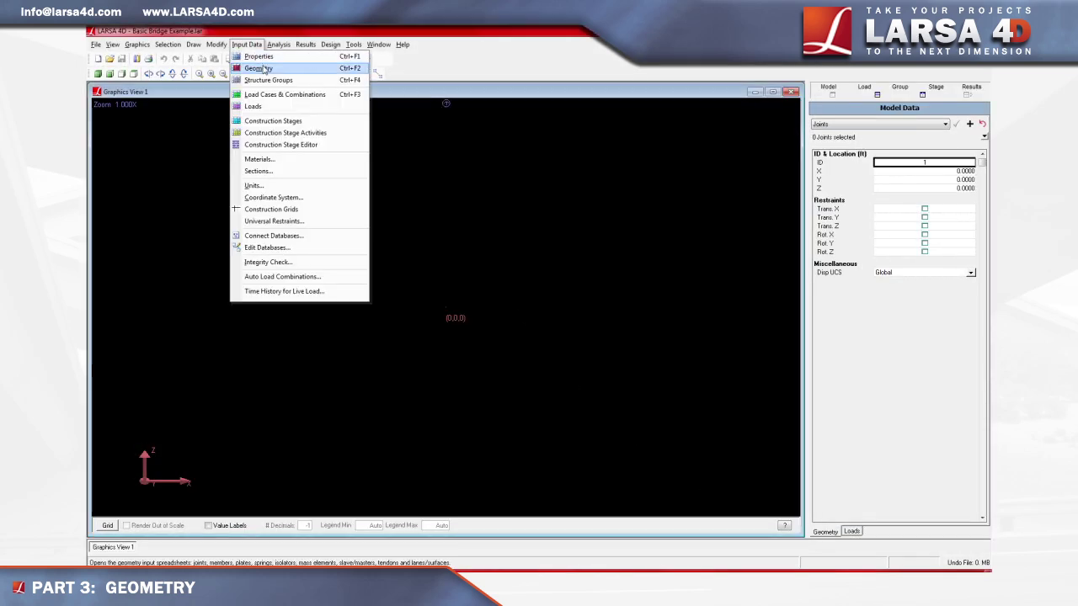
{"action": "left_click", "coordinate": [264, 69]}
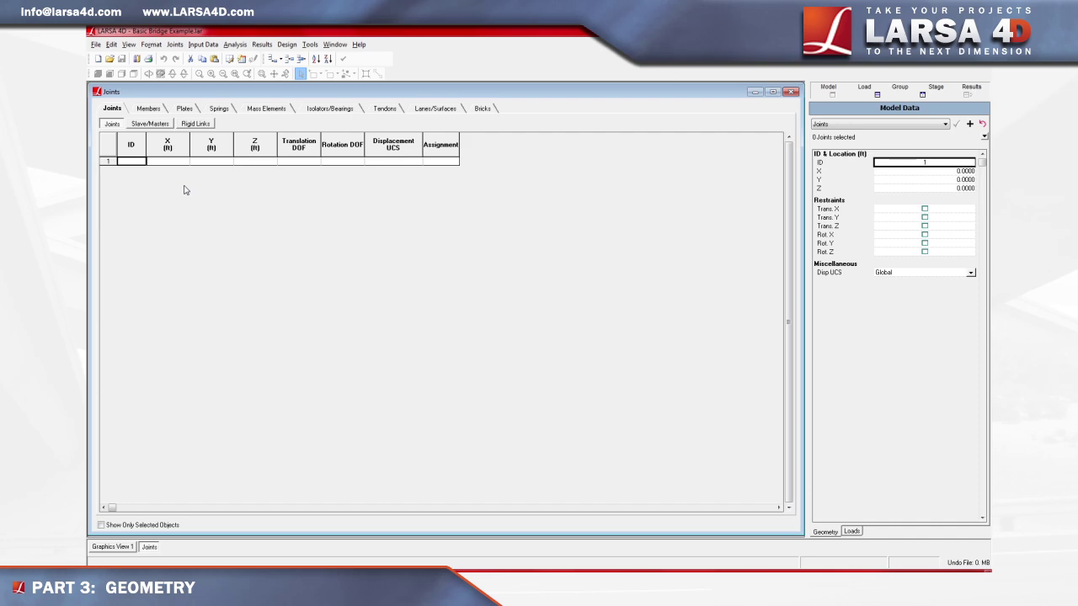
{"action": "left_click", "coordinate": [166, 162]}
{"action": "type", "text": "0"}
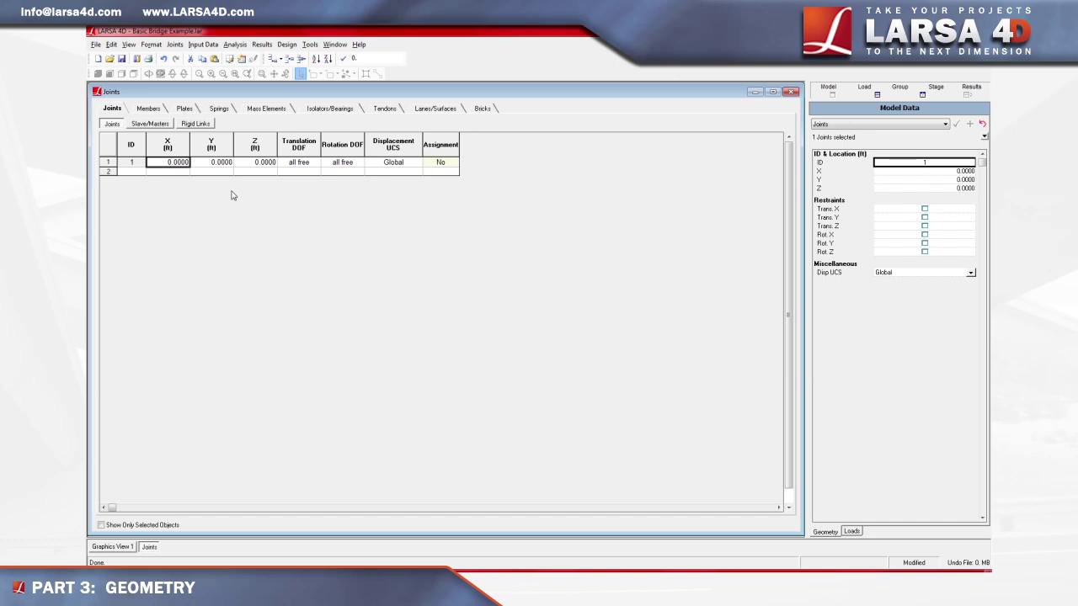
Add joints 2 and 3 at X = 100 and 200 ft
{"action": "left_click", "coordinate": [181, 172]}
{"action": "type", "text": "100"}
{"action": "key", "text": "Return"}
{"action": "left_click", "coordinate": [181, 183]}
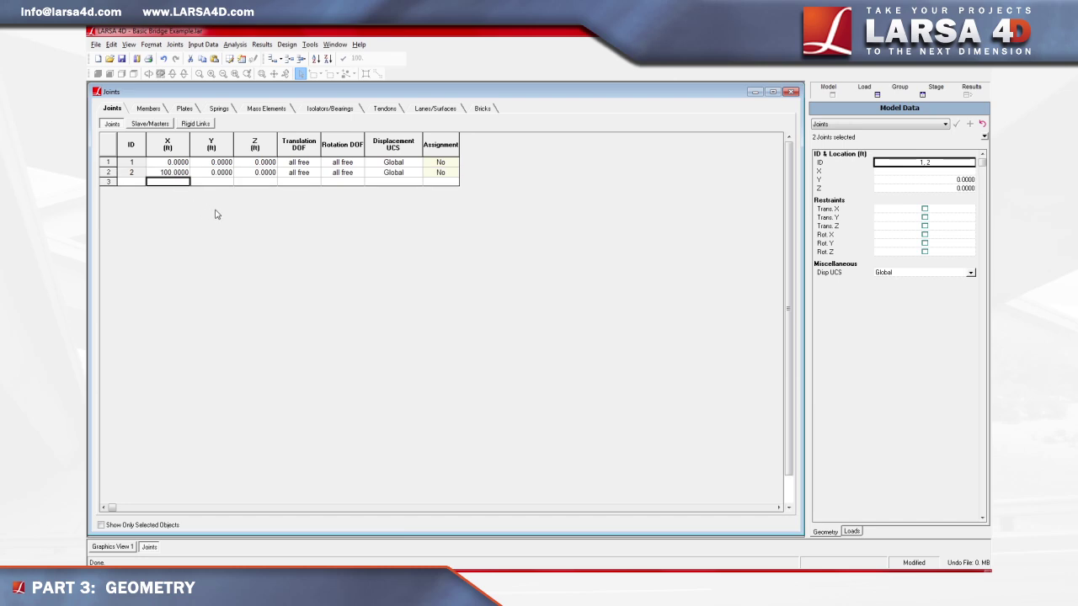
{"action": "type", "text": "200"}
{"action": "key", "text": "Return"}
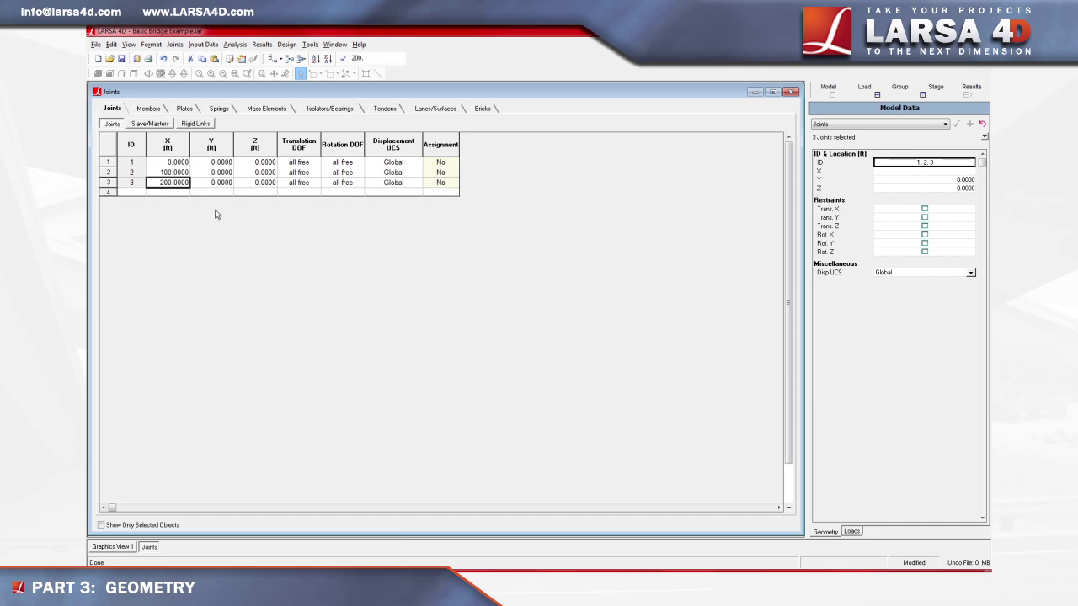
Return to the graphics view, zoom to extents, and start the Draw Members tool
{"action": "left_click", "coordinate": [112, 547]}
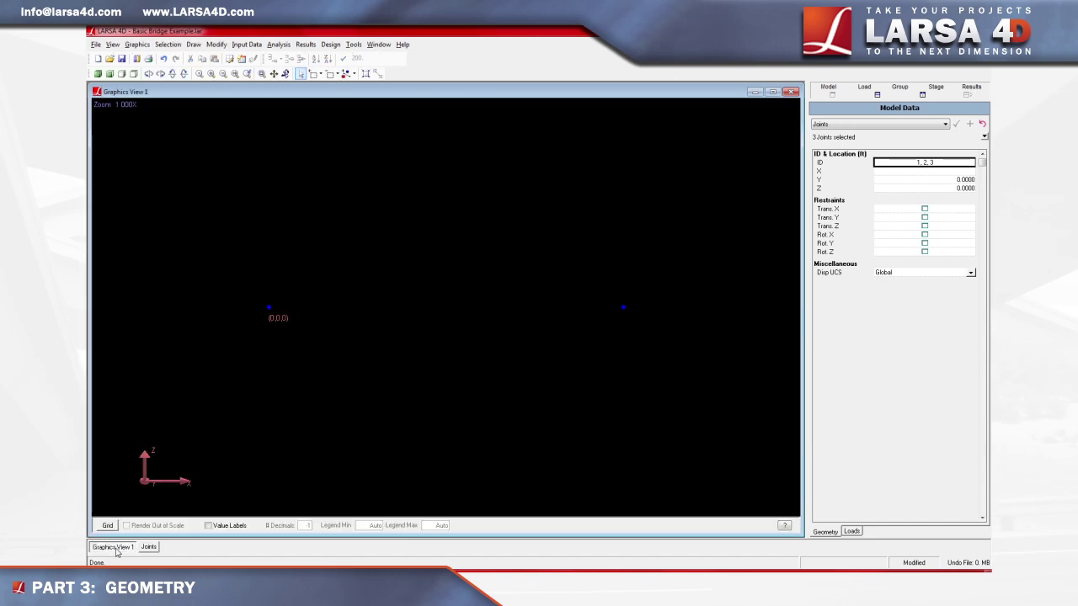
{"action": "left_click", "coordinate": [236, 74]}
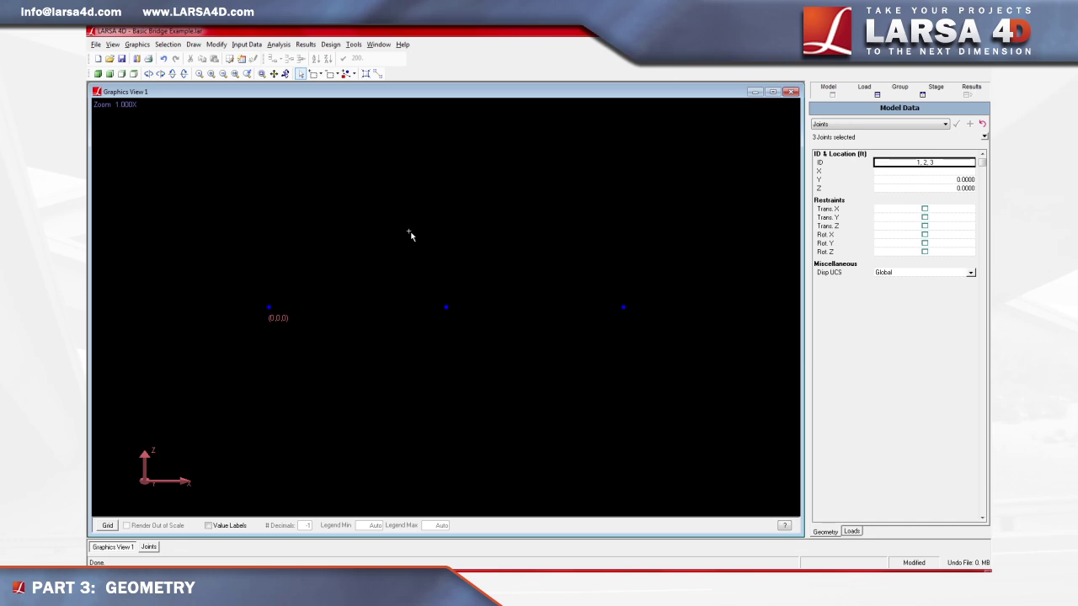
{"action": "left_click", "coordinate": [193, 45]}
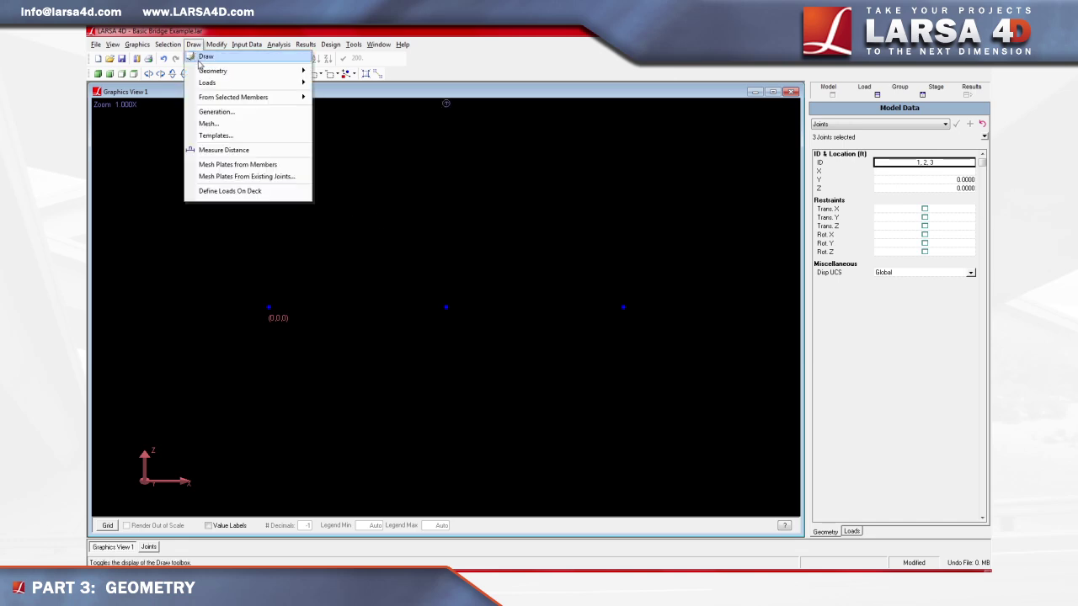
{"action": "mouse_move", "coordinate": [270, 72]}
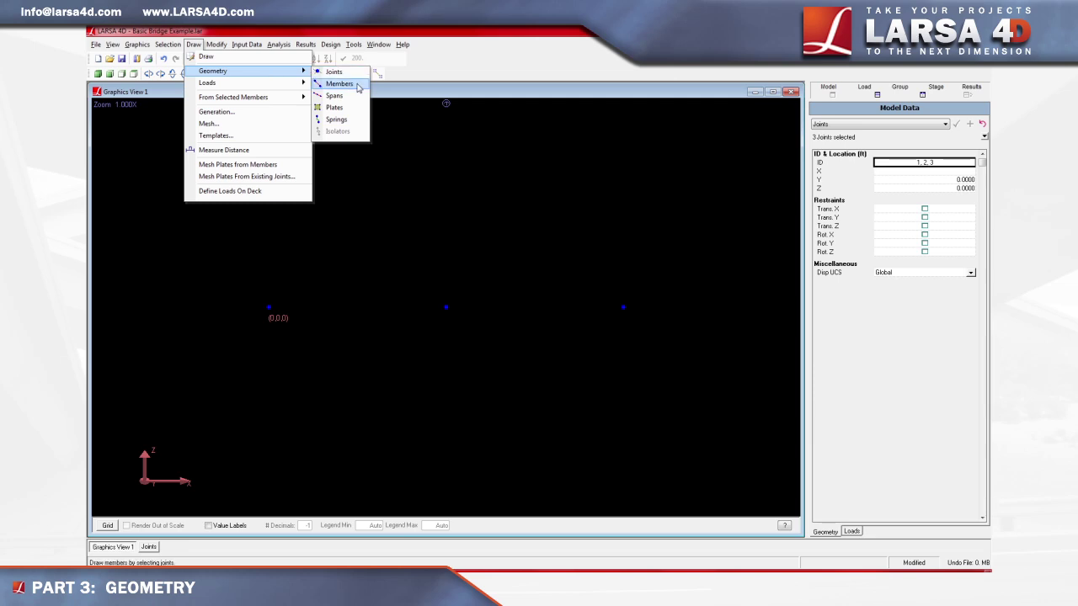
{"action": "left_click", "coordinate": [340, 83]}
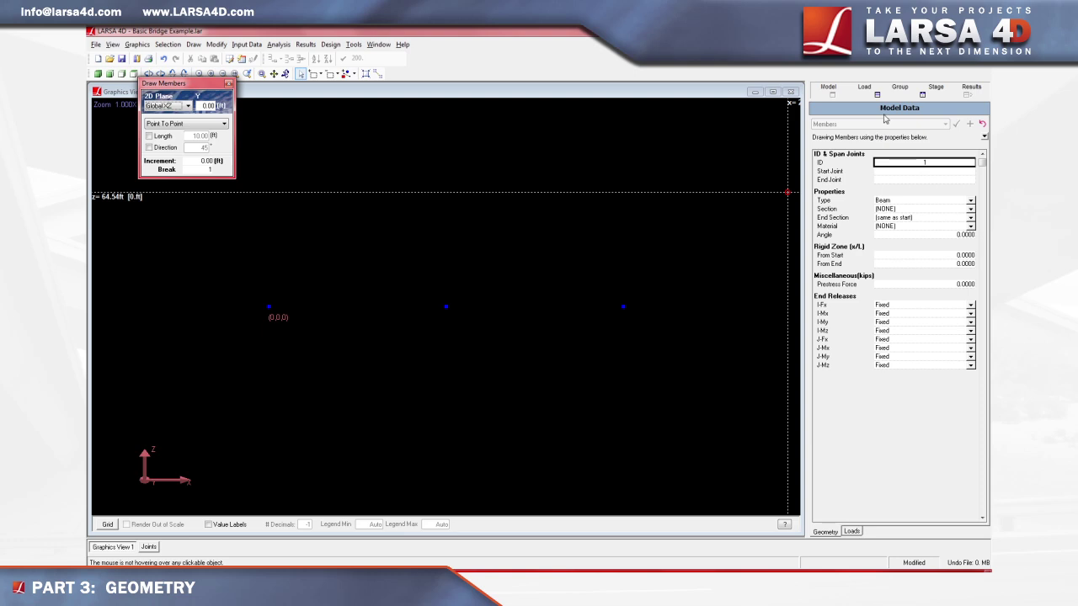
Set new members to Girder T Section, Fc_4 material and a 90° angle
{"action": "left_click", "coordinate": [972, 210]}
{"action": "left_click", "coordinate": [913, 231]}
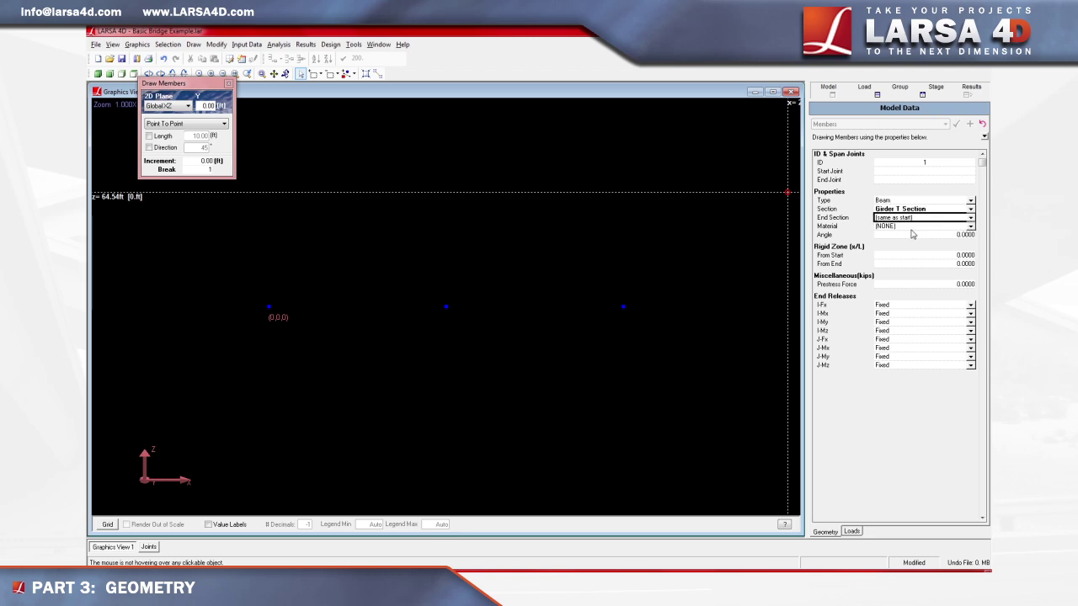
{"action": "left_click", "coordinate": [971, 226]}
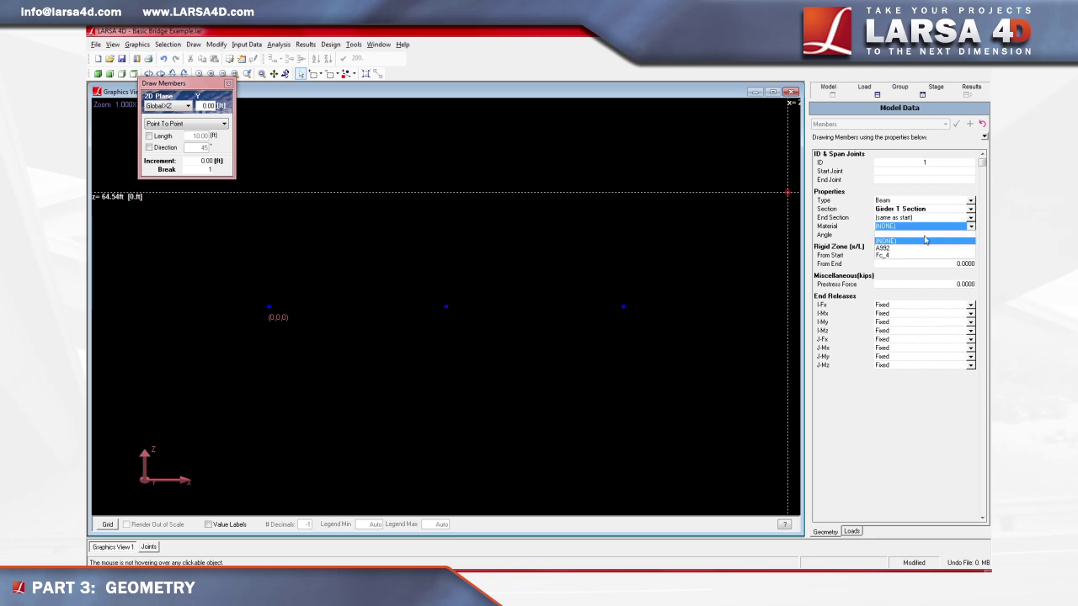
{"action": "left_click", "coordinate": [898, 256]}
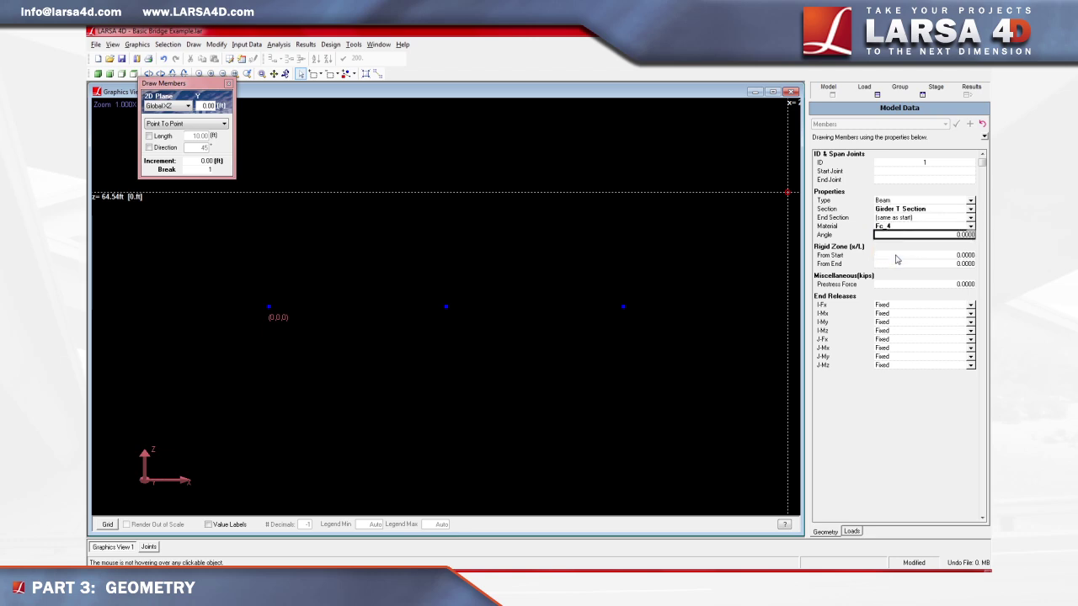
{"action": "left_click", "coordinate": [963, 235]}
{"action": "double_click", "coordinate": [962, 236]}
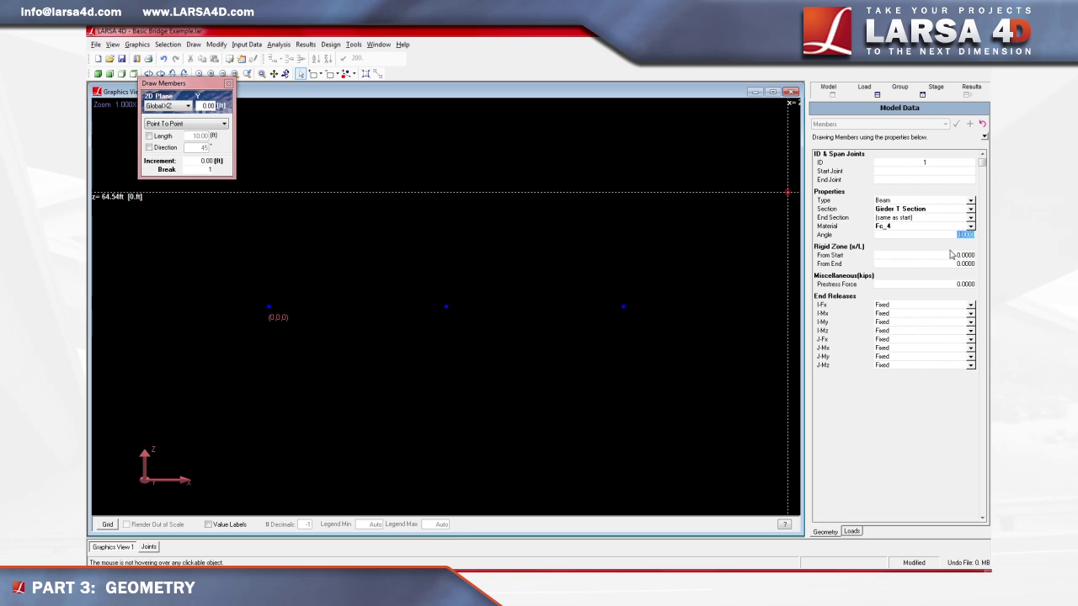
{"action": "type", "text": "90"}
{"action": "left_click", "coordinate": [951, 256]}
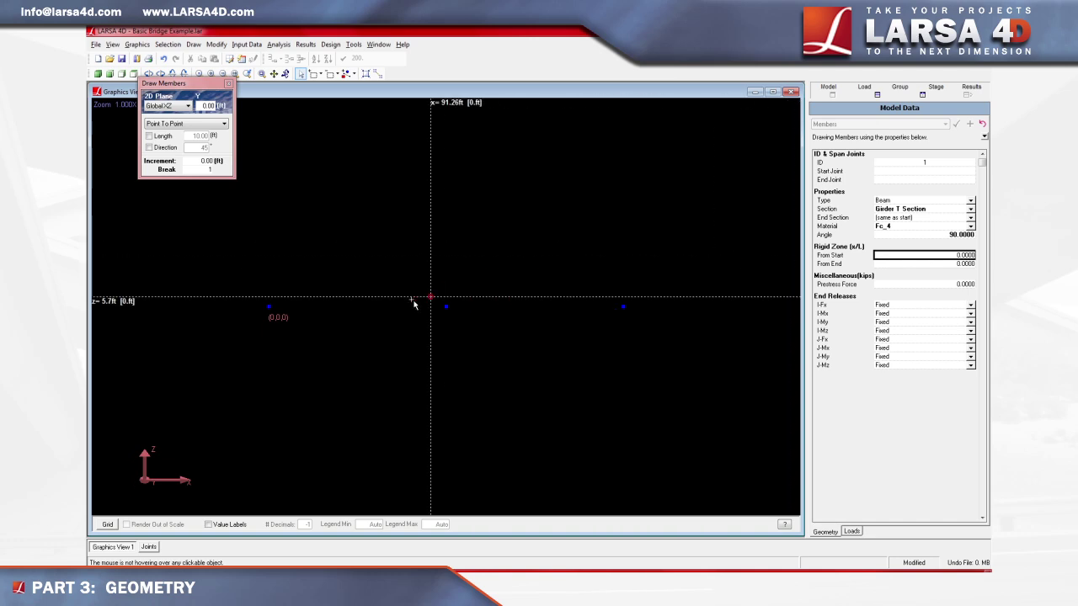
Draw members from joint 1 to 2 and joint 2 to 3, then finish drawing
{"action": "left_click", "coordinate": [269, 308]}
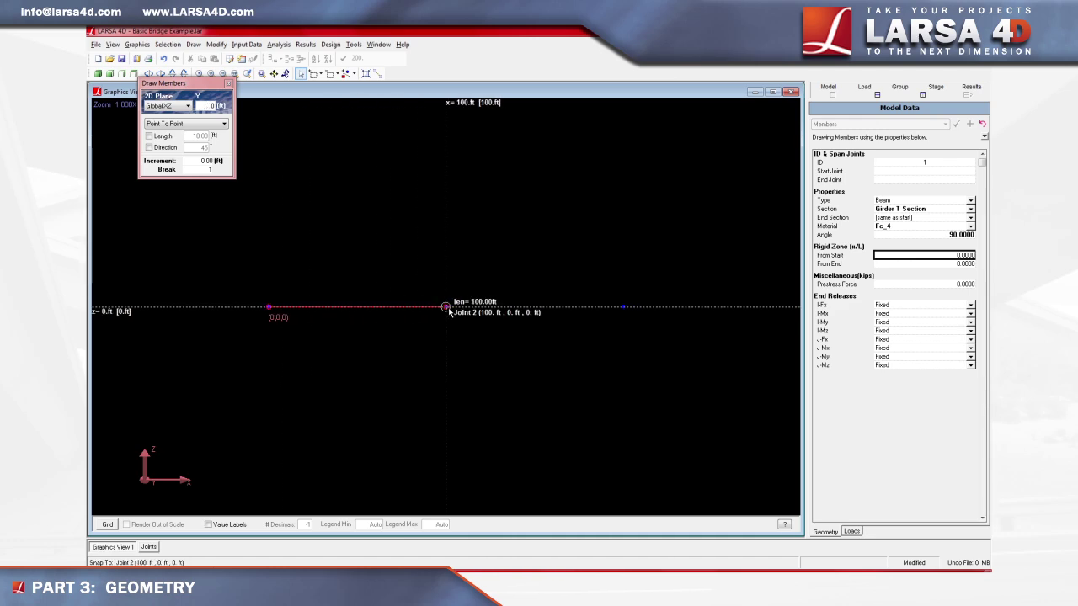
{"action": "left_click", "coordinate": [448, 310]}
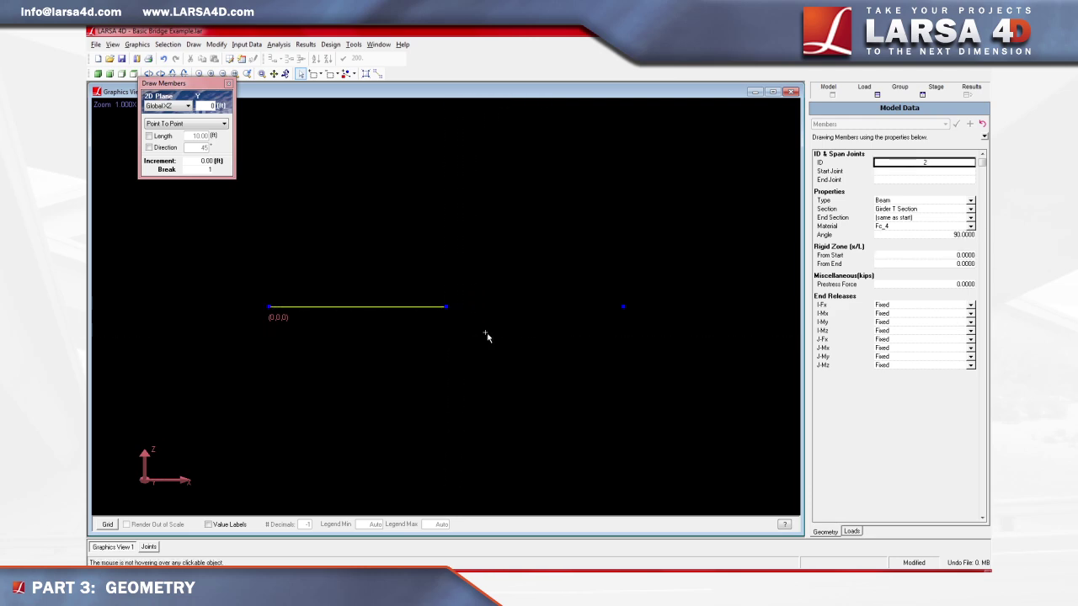
{"action": "left_click", "coordinate": [449, 310]}
{"action": "left_click", "coordinate": [623, 310]}
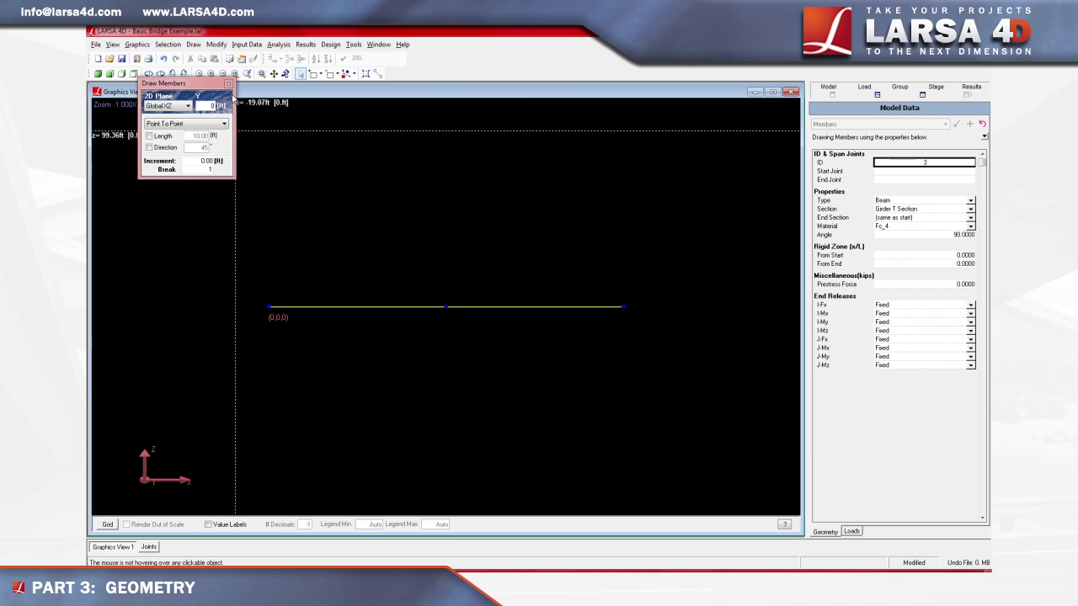
{"action": "left_click", "coordinate": [229, 85]}
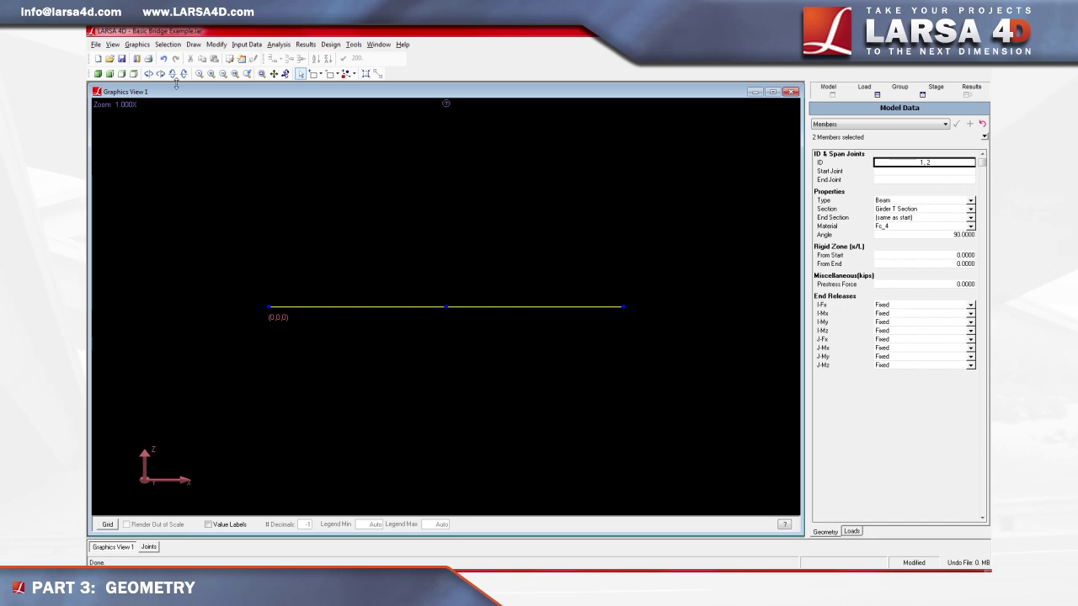
Preview the girders as rendered solids from several angles, then switch to simple wireframe rendering
{"action": "left_click", "coordinate": [138, 44]}
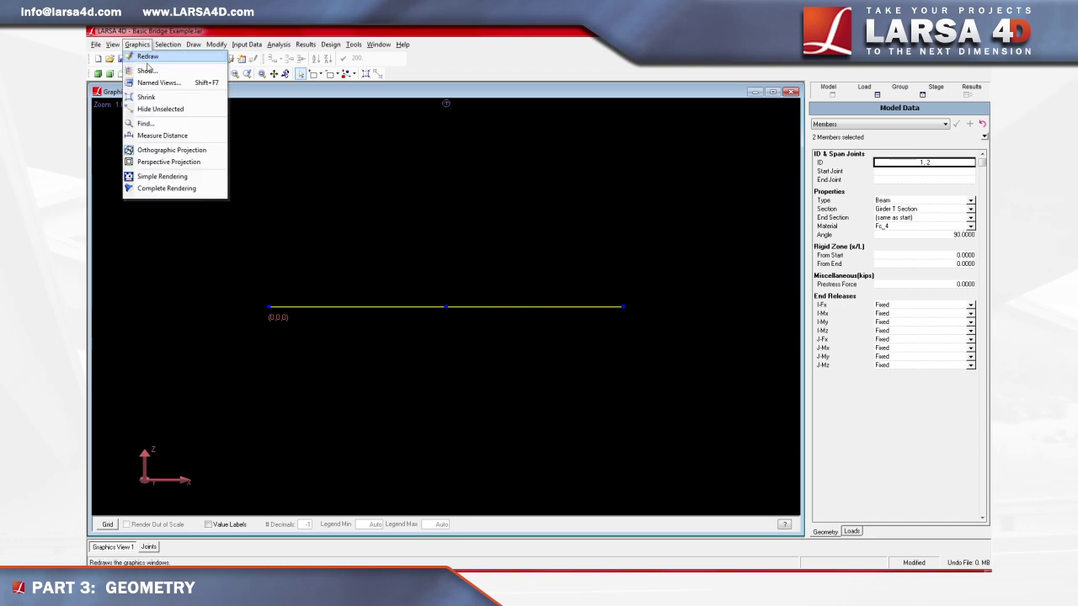
{"action": "left_click", "coordinate": [167, 189]}
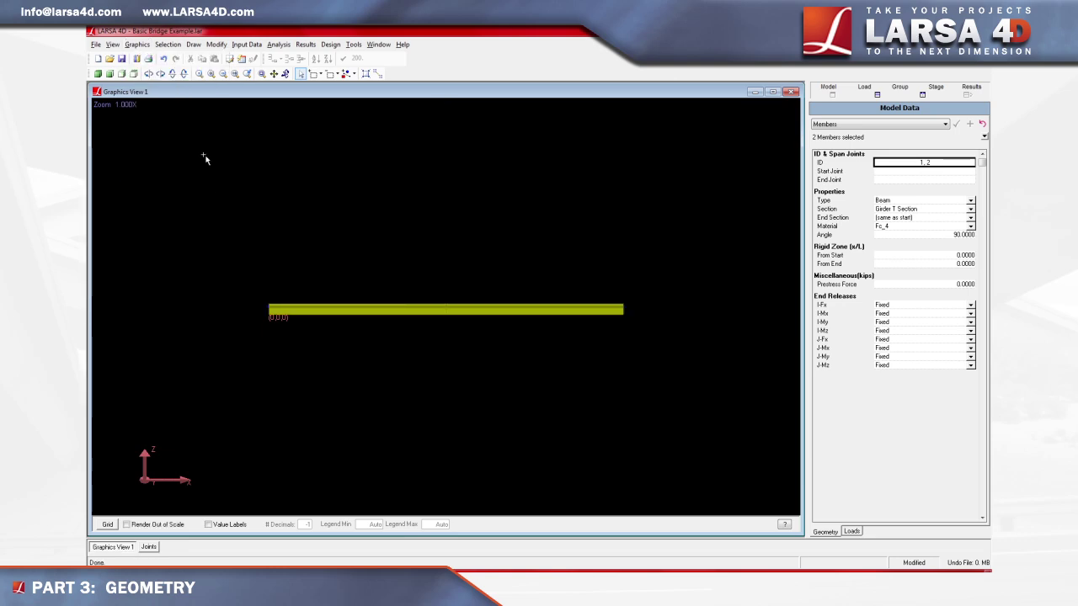
{"action": "left_click", "coordinate": [184, 73]}
{"action": "left_click", "coordinate": [173, 74]}
{"action": "left_click", "coordinate": [173, 73]}
{"action": "left_click", "coordinate": [173, 73]}
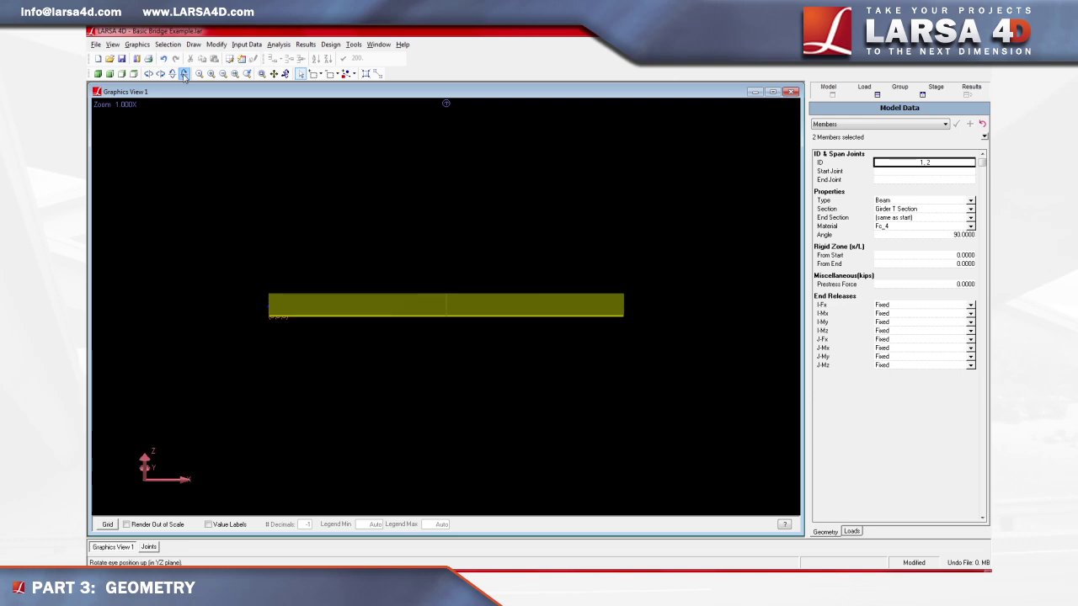
{"action": "left_click", "coordinate": [173, 73]}
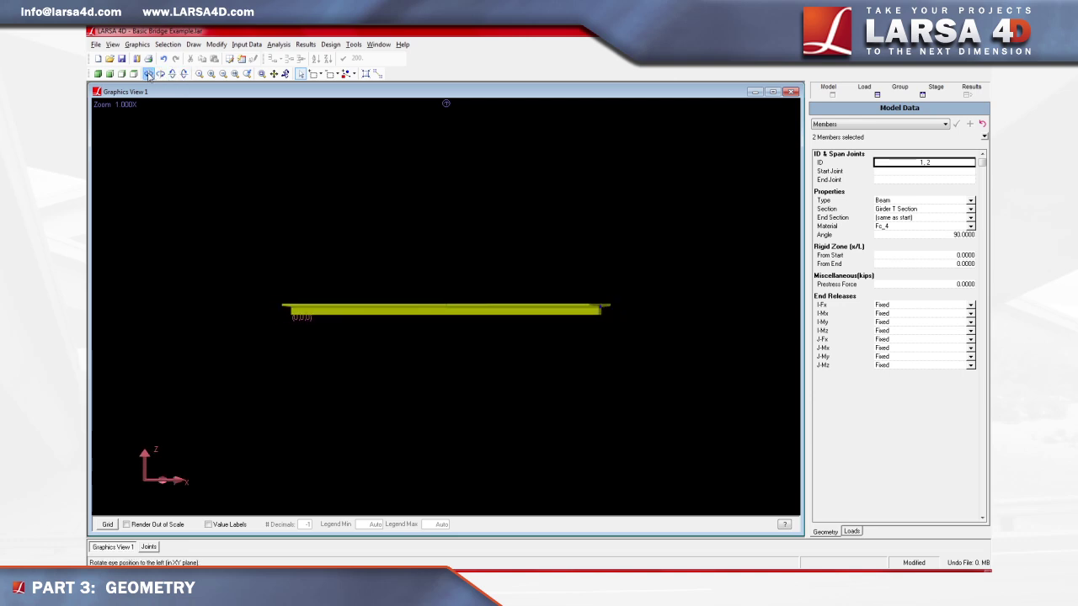
{"action": "left_click", "coordinate": [149, 73]}
{"action": "left_click", "coordinate": [148, 73]}
{"action": "left_click", "coordinate": [148, 73]}
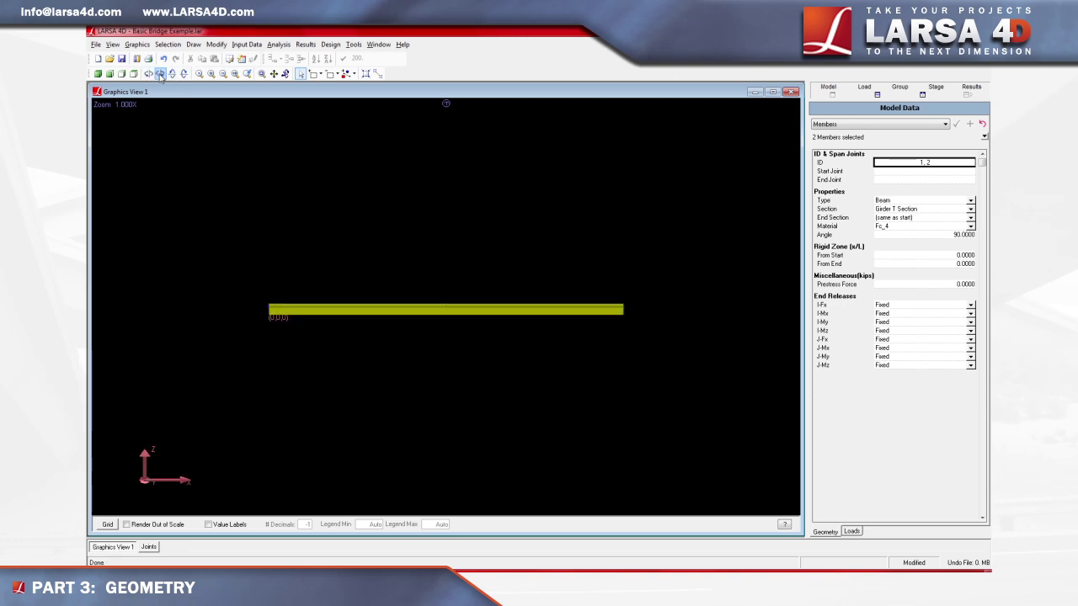
{"action": "left_click", "coordinate": [140, 45]}
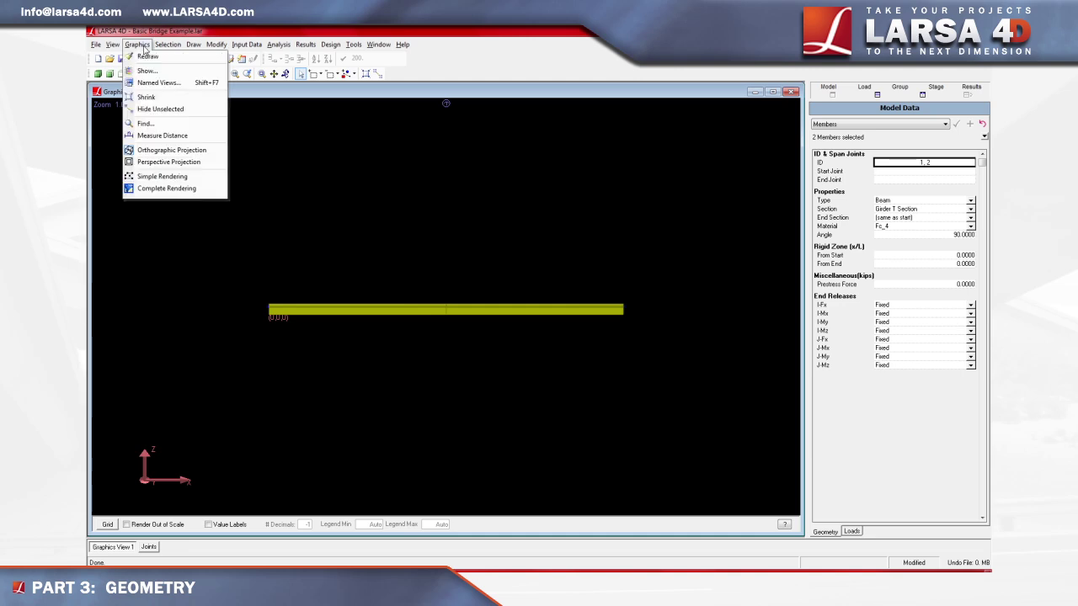
{"action": "left_click", "coordinate": [182, 179]}
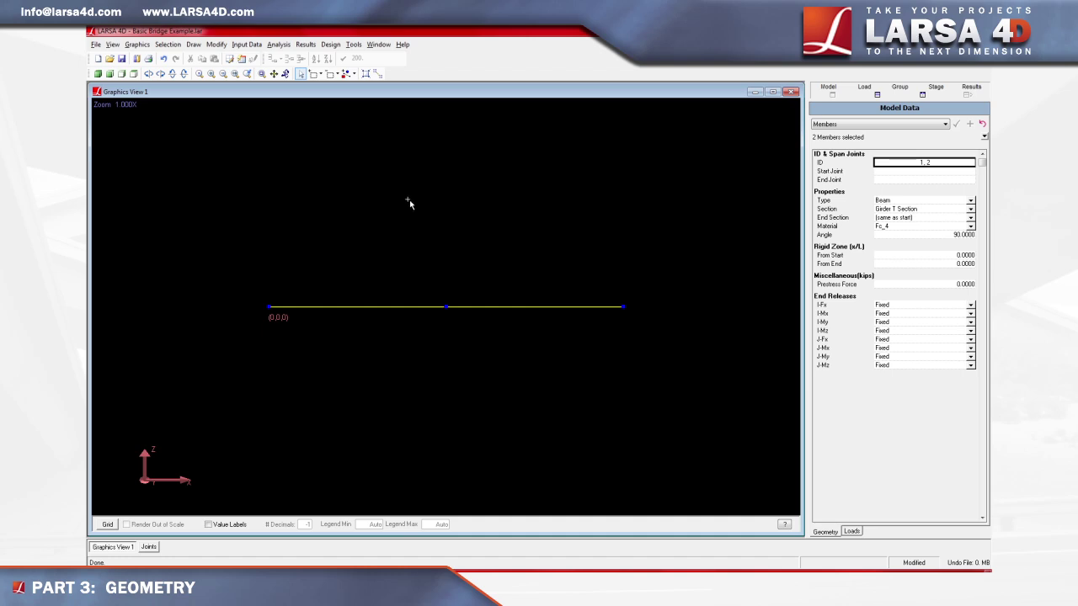
In the Geometry Springs table, place spring 1 at I-Joint 2
{"action": "left_click", "coordinate": [246, 43]}
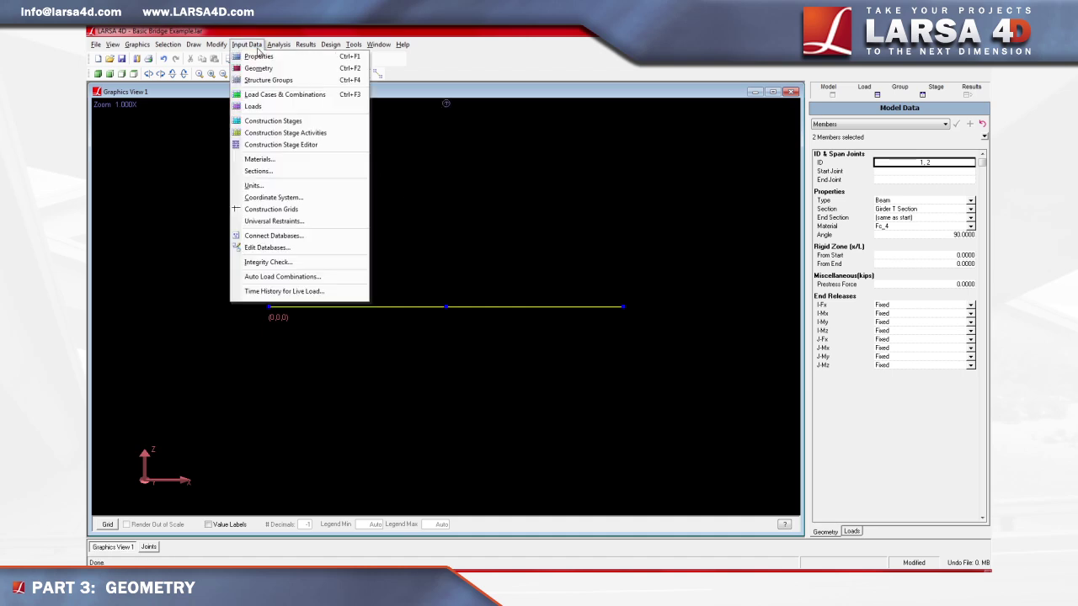
{"action": "left_click", "coordinate": [270, 71]}
{"action": "left_click", "coordinate": [227, 110]}
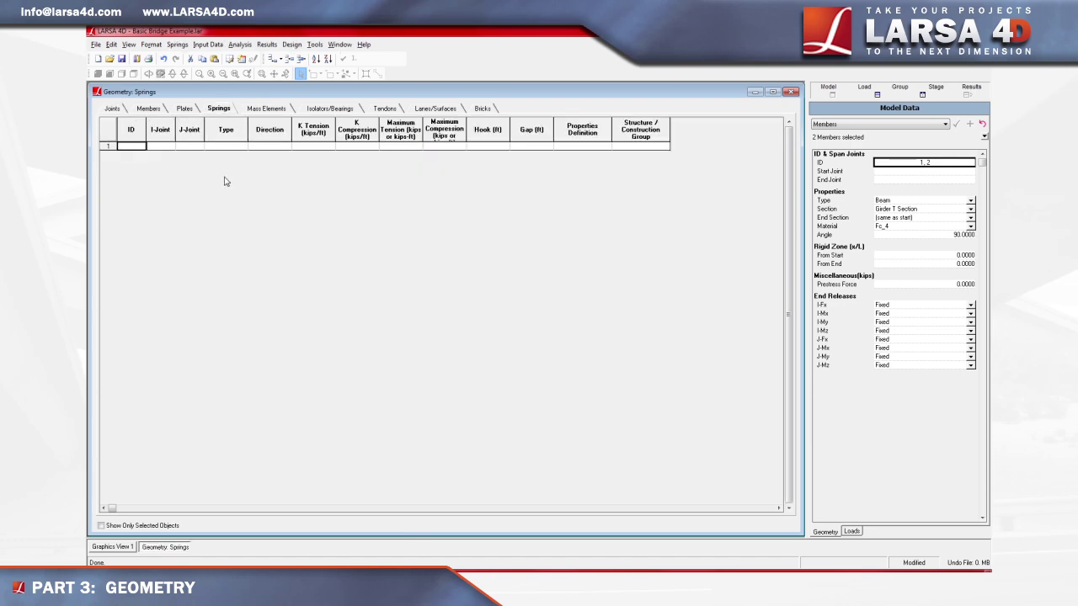
{"action": "left_click", "coordinate": [164, 145]}
{"action": "type", "text": "2"}
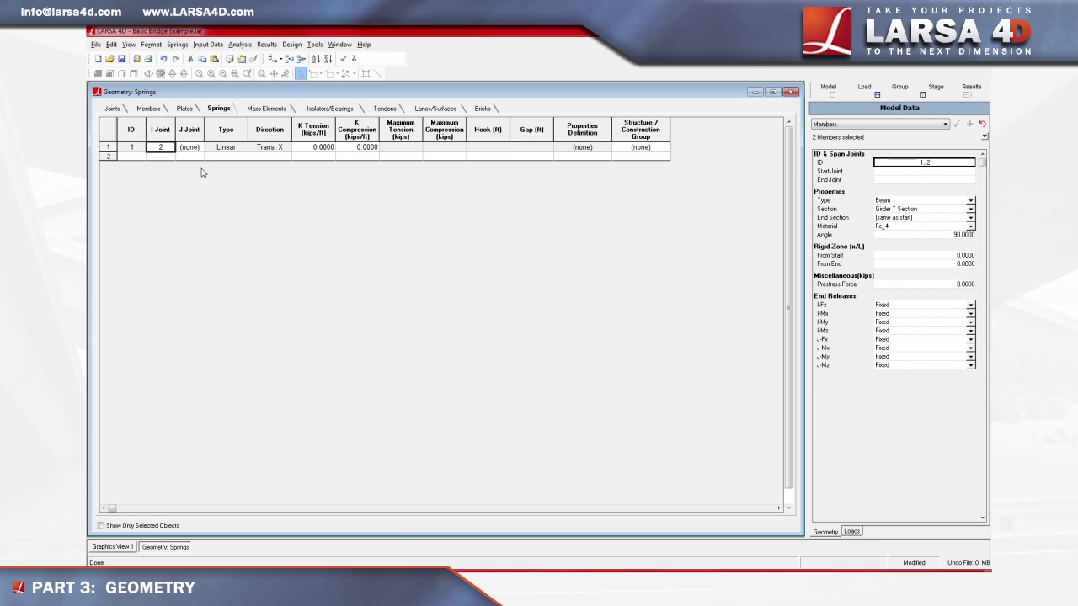
Set the spring direction to Trans. Z with 1e8 tension stiffness
{"action": "left_click", "coordinate": [267, 148]}
{"action": "left_click", "coordinate": [267, 148]}
{"action": "left_click", "coordinate": [288, 148]}
{"action": "left_click", "coordinate": [279, 175]}
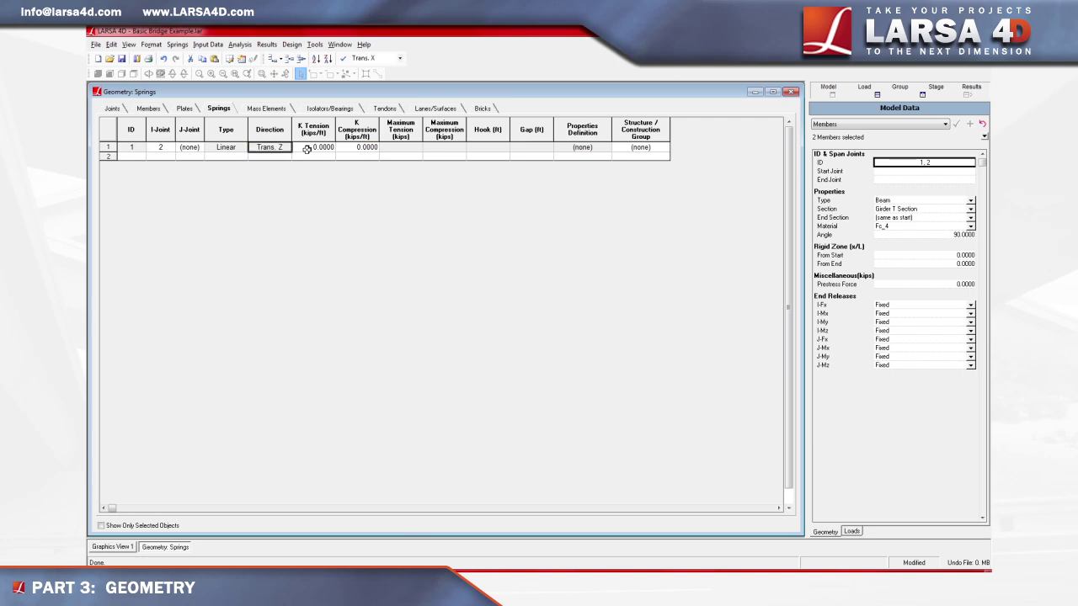
{"action": "left_click", "coordinate": [305, 149]}
{"action": "type", "text": "1e8"}
{"action": "left_click", "coordinate": [309, 174]}
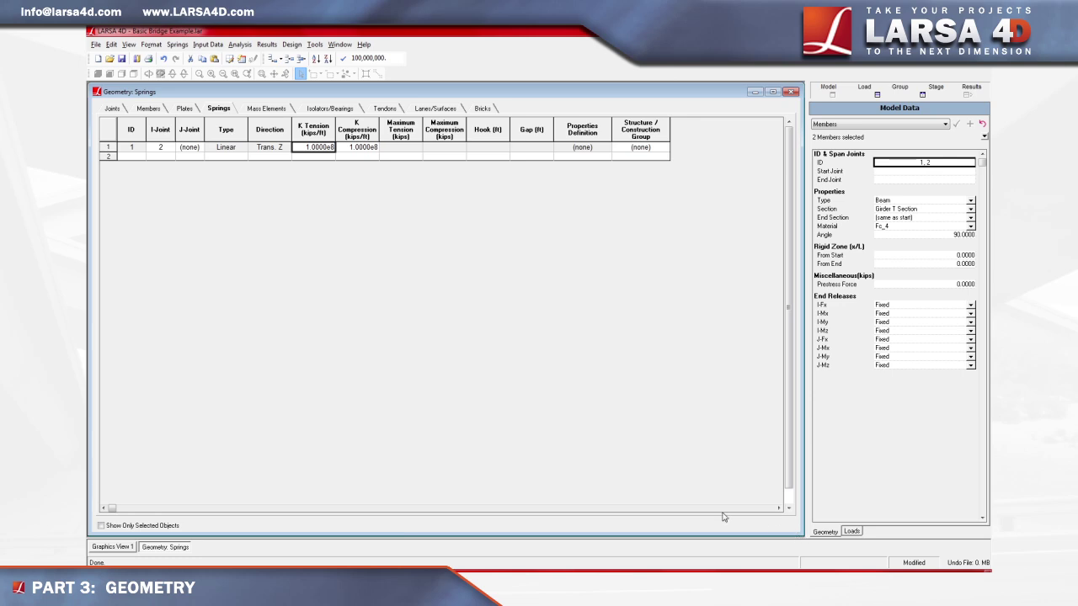
{"action": "left_click", "coordinate": [314, 44]}
Launch Section Composer, load the bridge example sections database, and select the Single-T Bridge Beam
{"action": "left_click", "coordinate": [409, 174]}
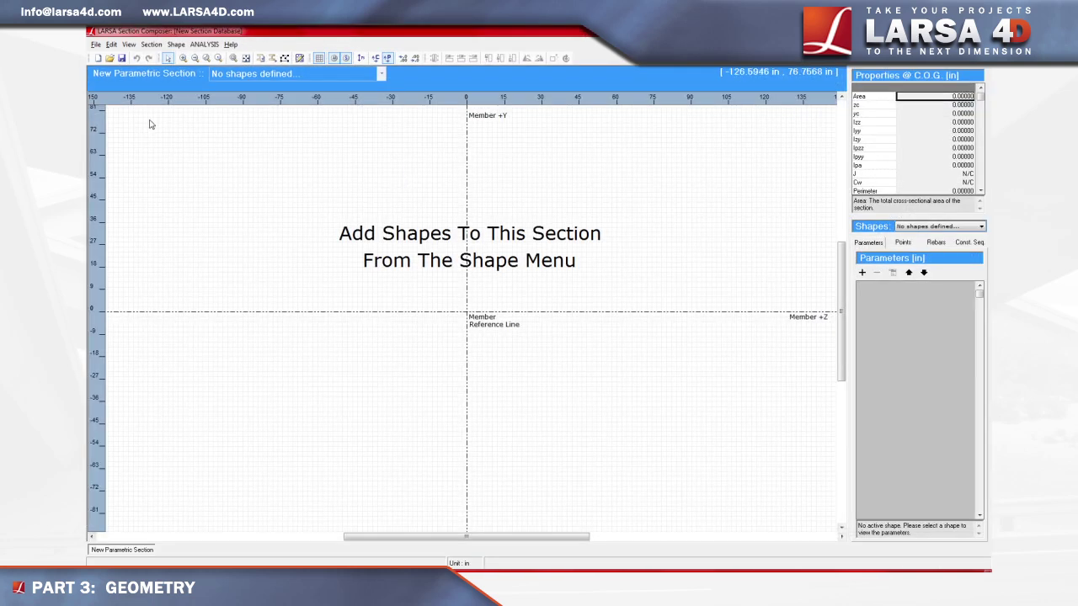
{"action": "left_click", "coordinate": [96, 45]}
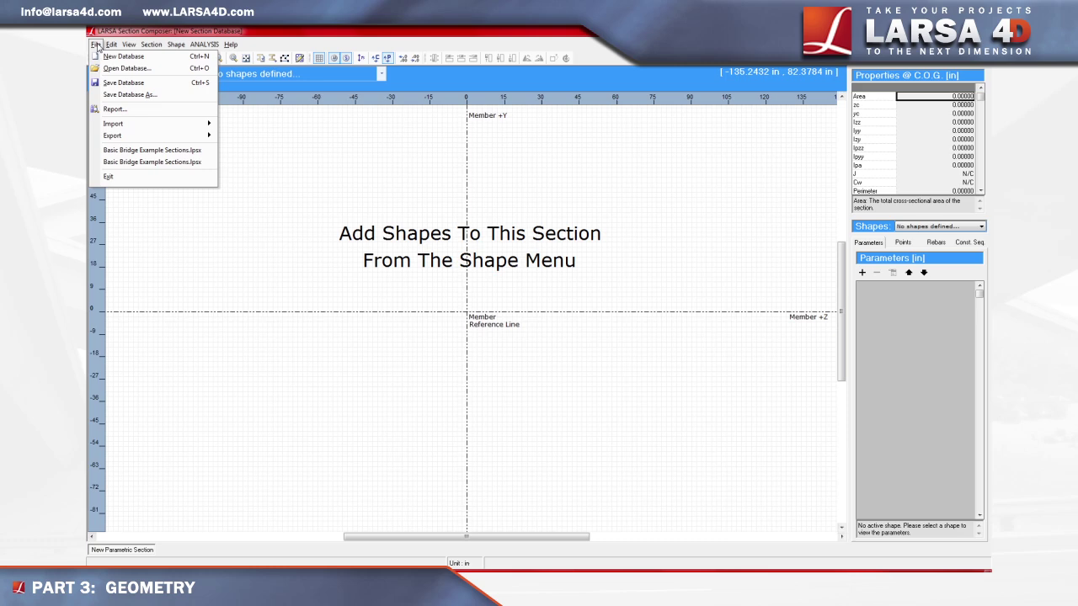
{"action": "left_click", "coordinate": [165, 69]}
{"action": "double_click", "coordinate": [287, 102]}
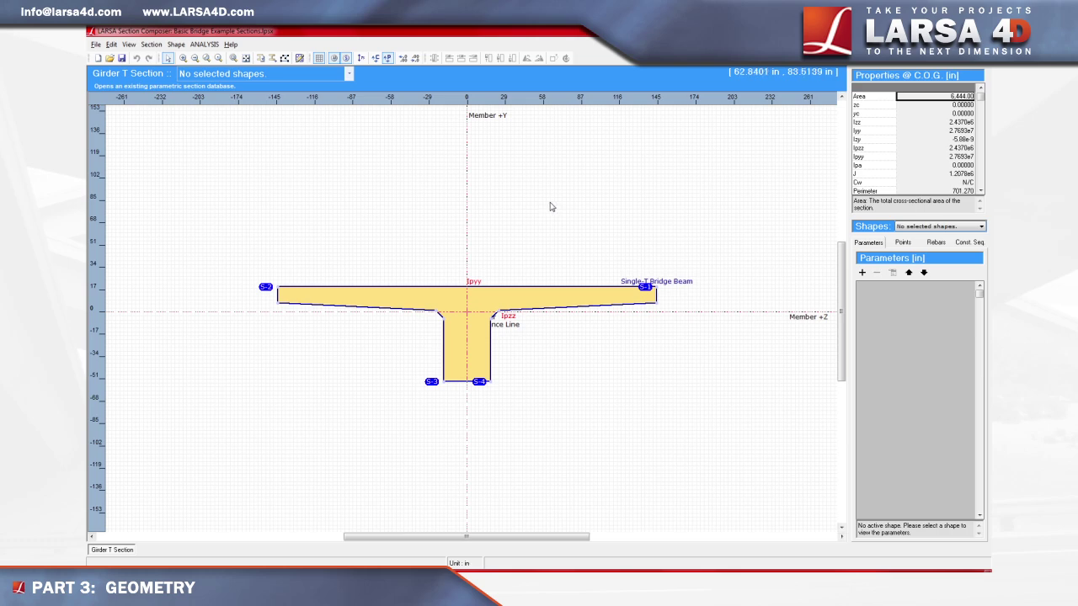
{"action": "left_click", "coordinate": [488, 302]}
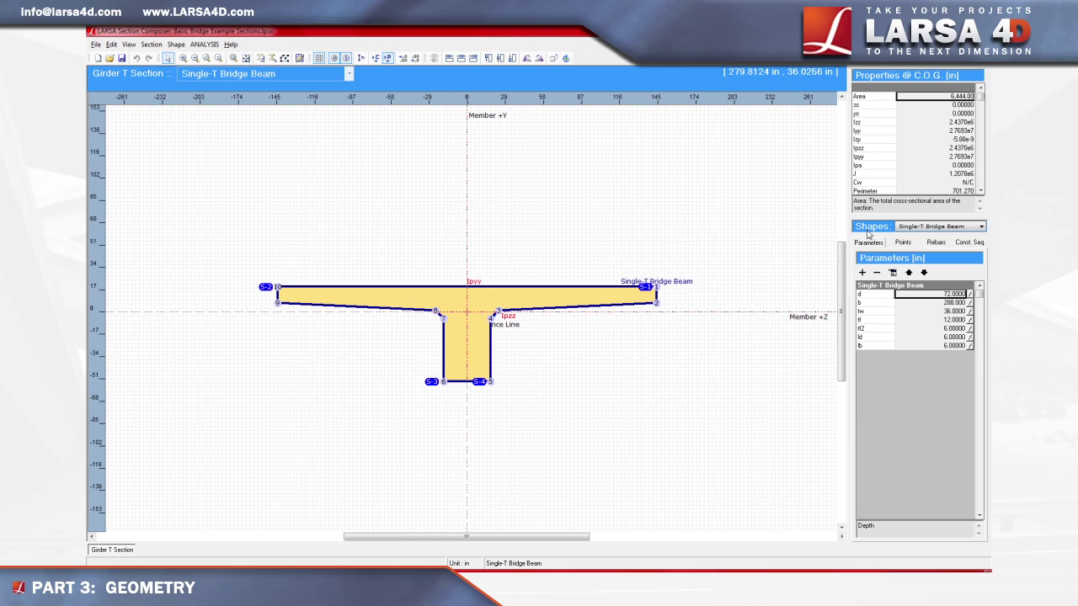
List the Single-T Bridge Beam's point coordinates in View - Global mode
{"action": "left_click", "coordinate": [903, 243]}
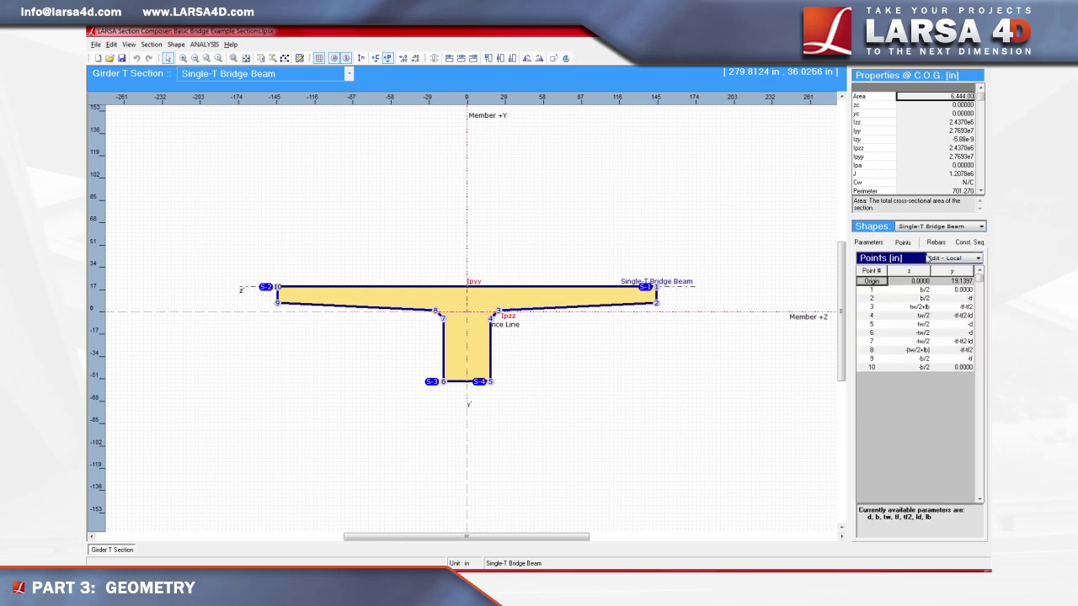
{"action": "left_click", "coordinate": [975, 259]}
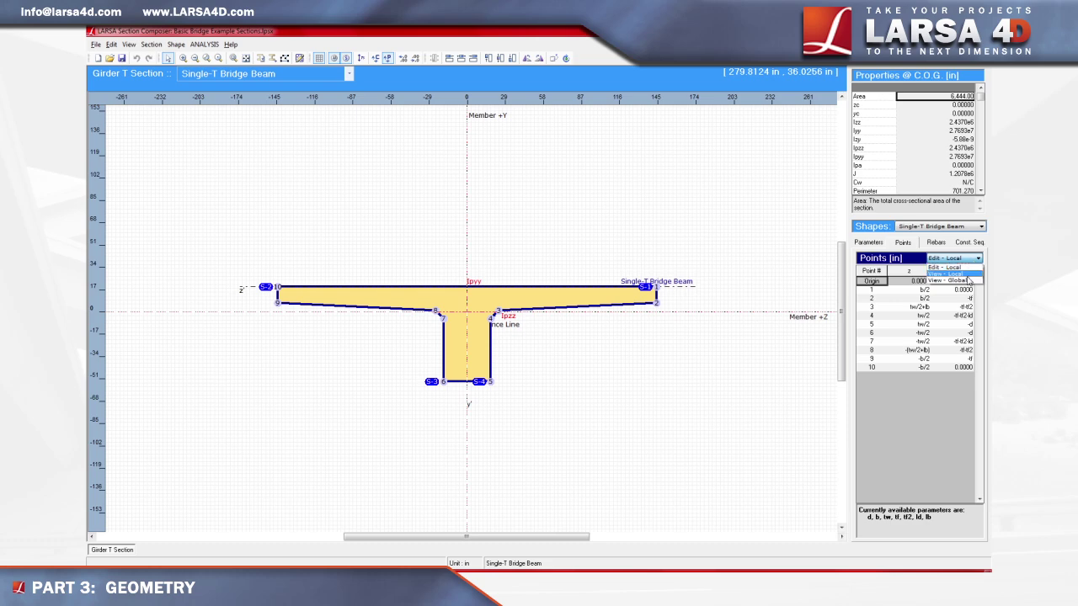
{"action": "left_click", "coordinate": [966, 281]}
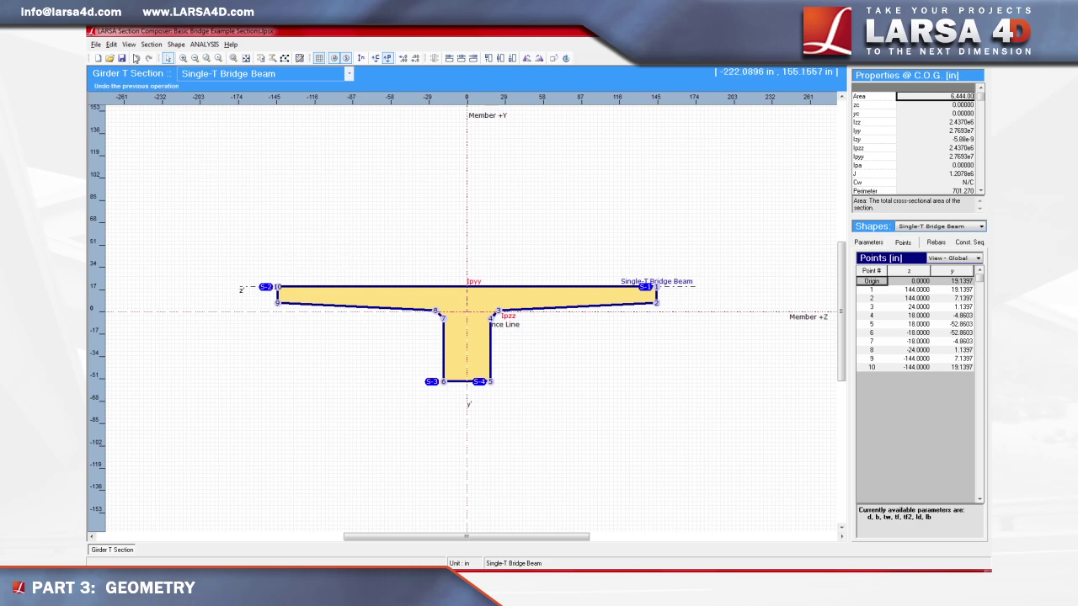
{"action": "left_click", "coordinate": [132, 50]}
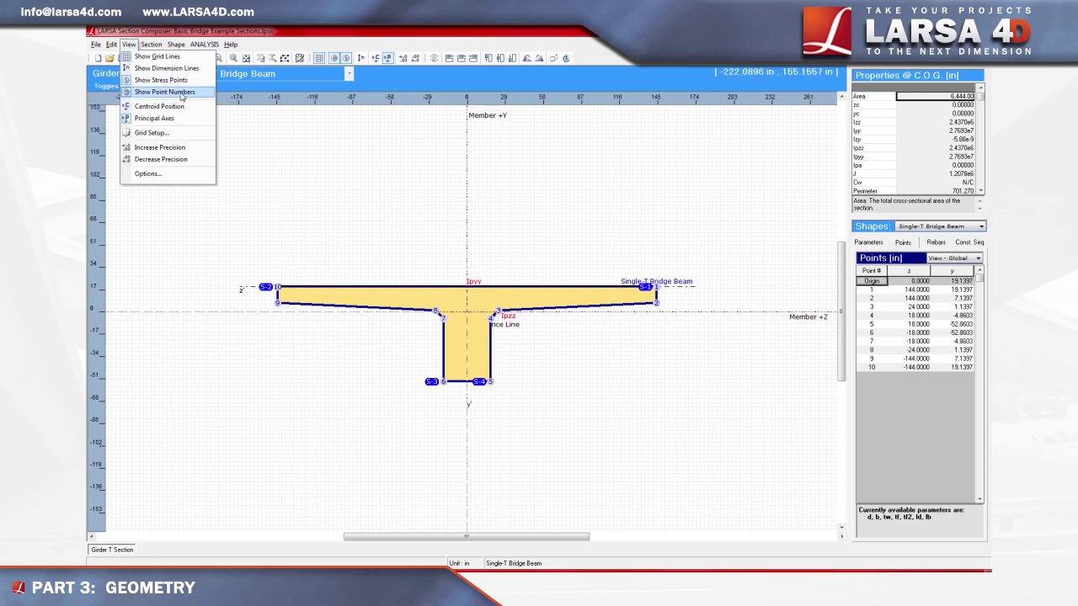
{"action": "left_click", "coordinate": [129, 49]}
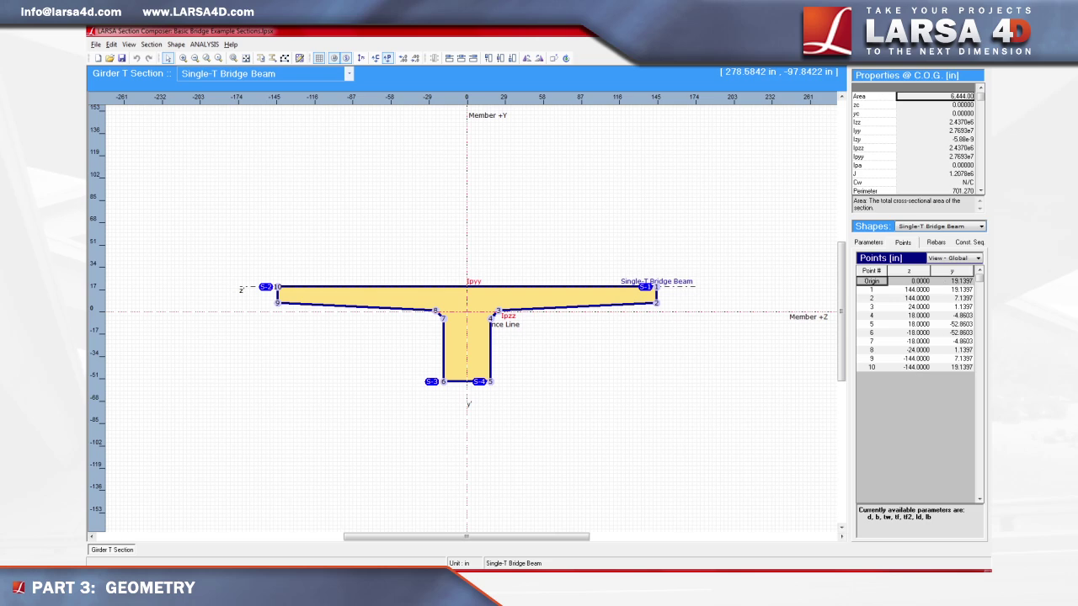
Close Section Composer and add joint 4 with Z = -52.9/12 (-4.4083)
{"action": "left_click", "coordinate": [977, 31]}
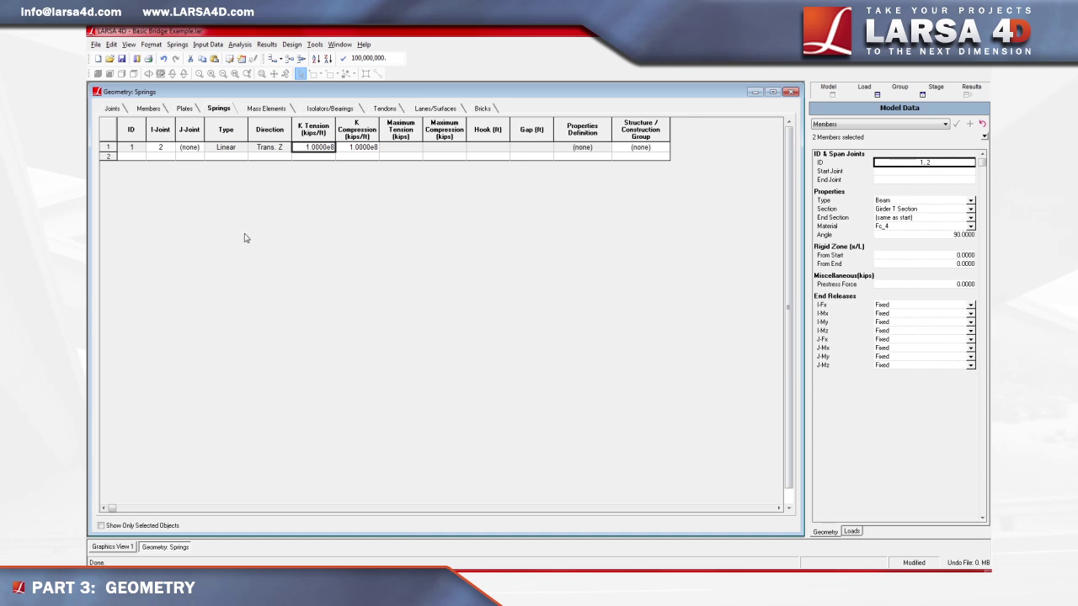
{"action": "left_click", "coordinate": [115, 108]}
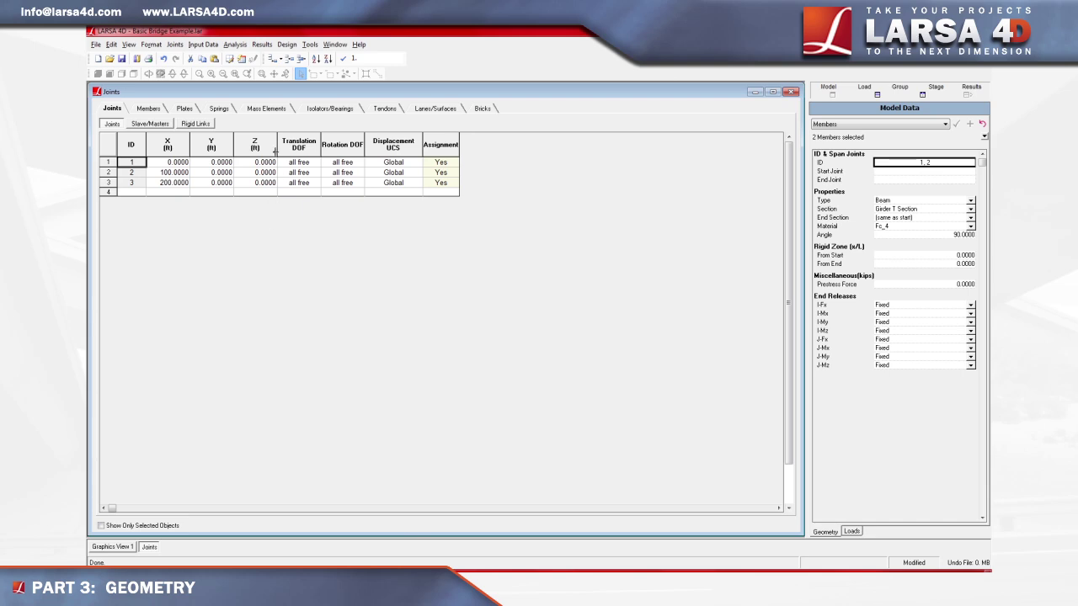
{"action": "left_click", "coordinate": [274, 75]}
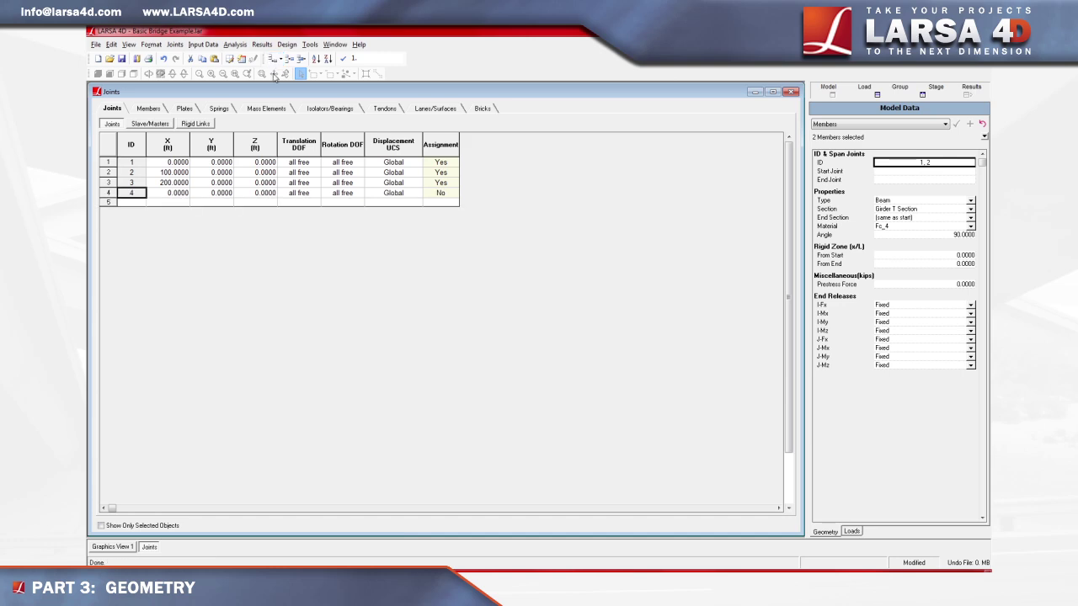
{"action": "left_click", "coordinate": [242, 194]}
{"action": "type", "text": "=-5"}
{"action": "type", "text": "2.9("}
{"action": "type", "text": "12"}
{"action": "key", "text": "Return"}
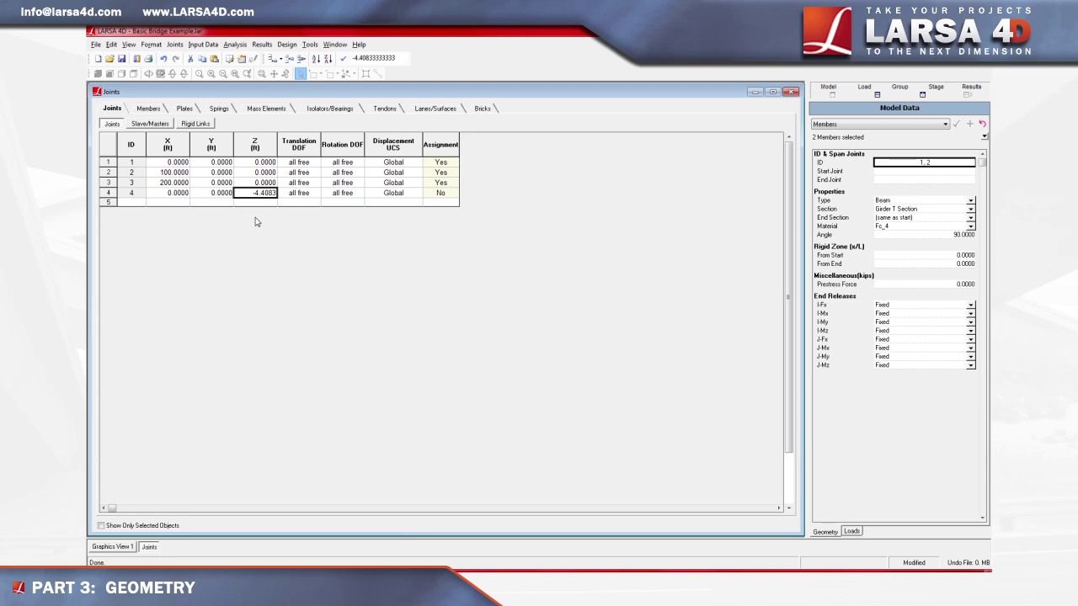
Add joint 5 at X = 200 with Z = -4.4083
{"action": "left_click", "coordinate": [273, 59]}
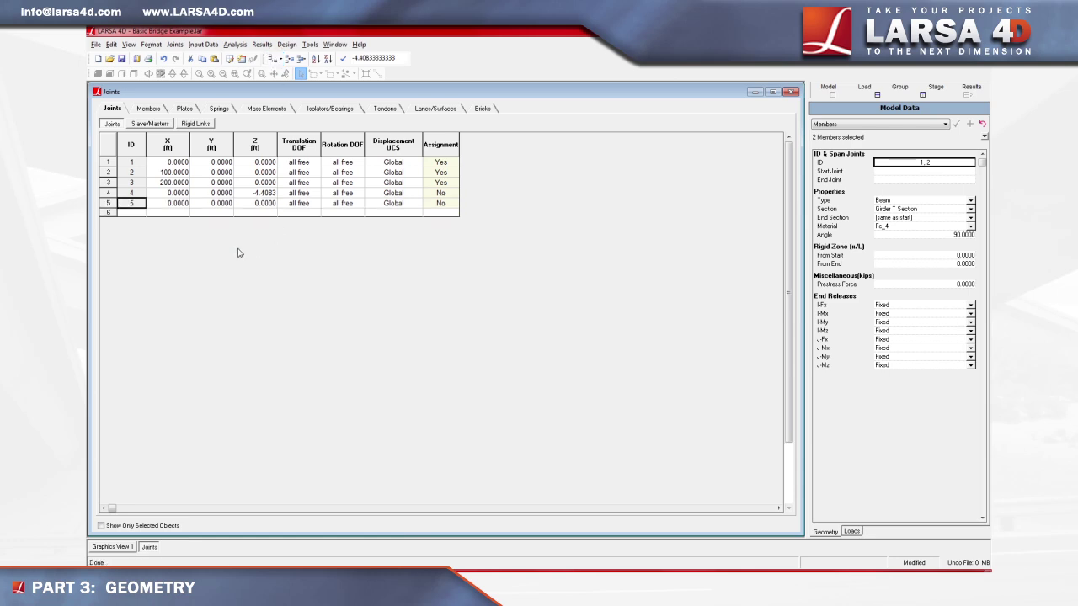
{"action": "left_click", "coordinate": [183, 204]}
{"action": "type", "text": "200"}
{"action": "key", "text": "Return"}
{"action": "left_click", "coordinate": [253, 204]}
{"action": "key", "text": "BackSpace"}
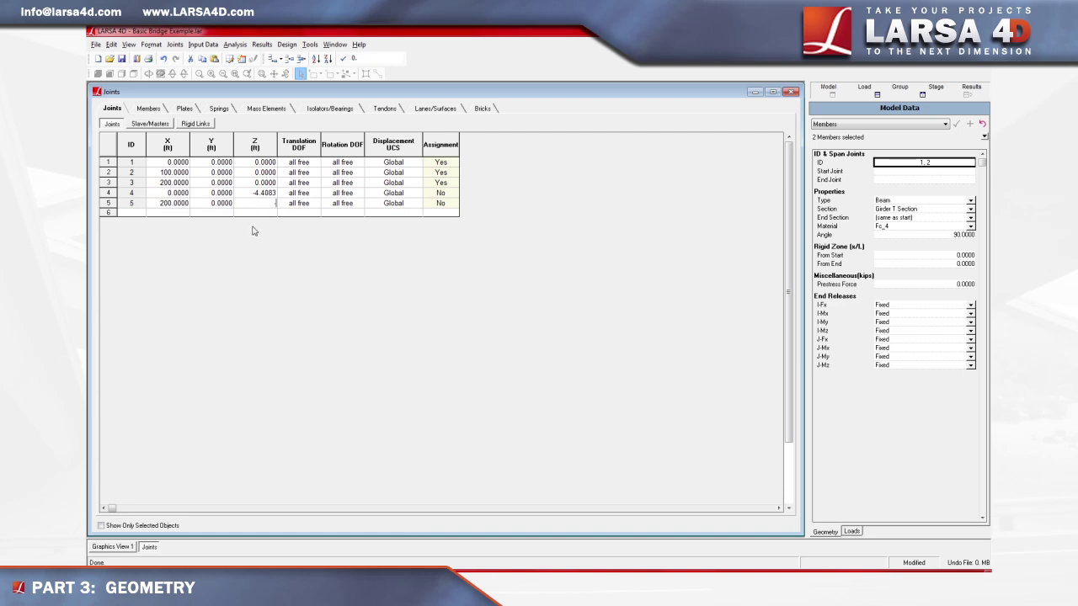
{"action": "type", "text": "-4.4083"}
{"action": "left_click", "coordinate": [255, 203]}
Create rigid links joining joints 4–1 and 5–3, then close the Rigid Links table
{"action": "left_click", "coordinate": [195, 125]}
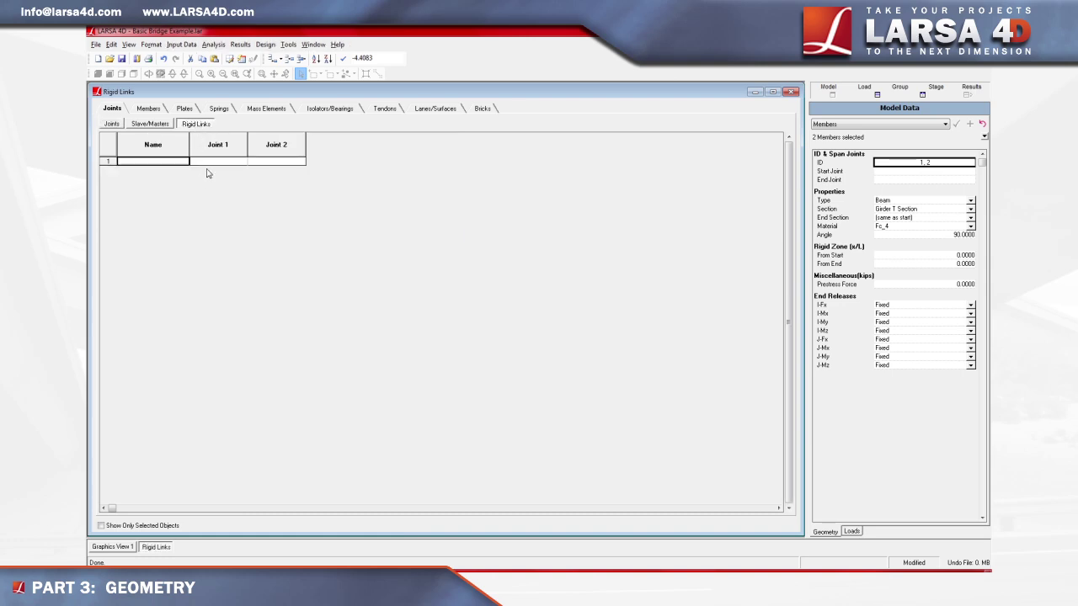
{"action": "left_click", "coordinate": [272, 58]}
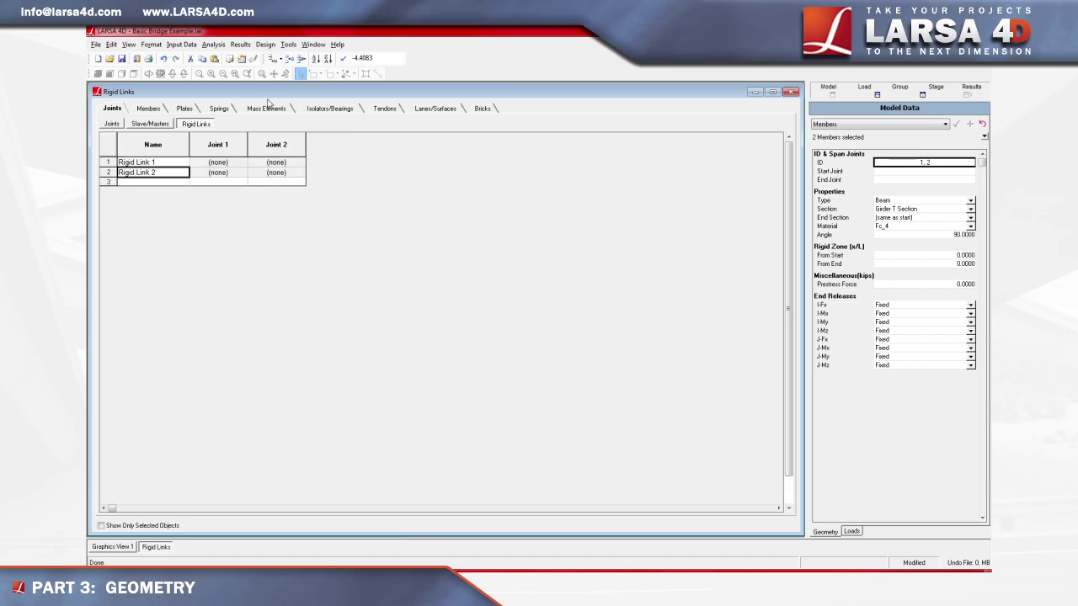
{"action": "left_click", "coordinate": [219, 163]}
{"action": "type", "text": "4"}
{"action": "key", "text": "Tab"}
{"action": "type", "text": "1"}
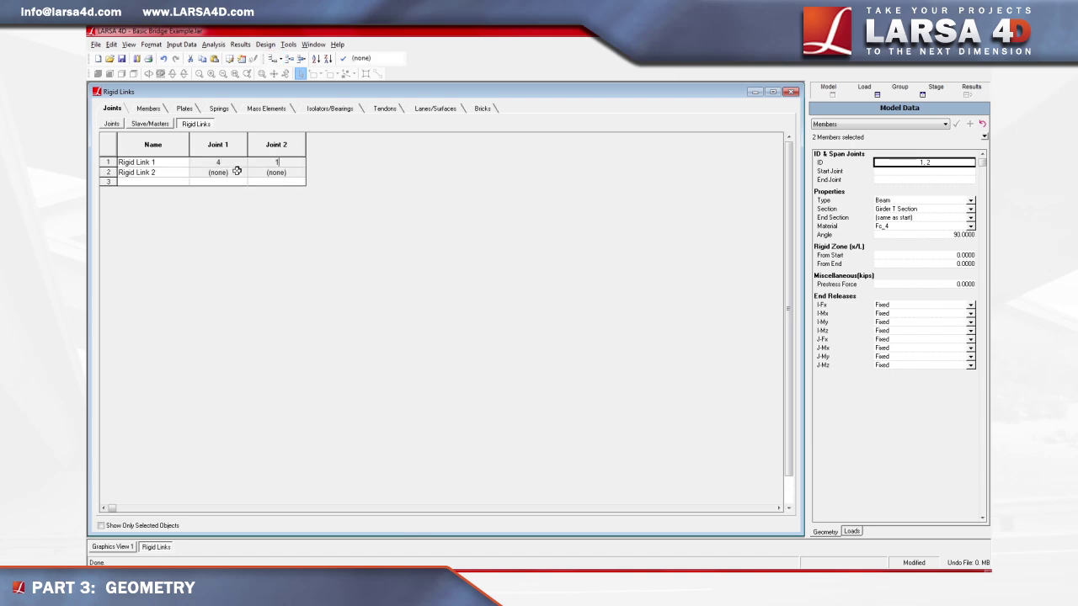
{"action": "left_click", "coordinate": [225, 174]}
{"action": "type", "text": "5"}
{"action": "left_click", "coordinate": [251, 173]}
{"action": "type", "text": "3"}
{"action": "key", "text": "Return"}
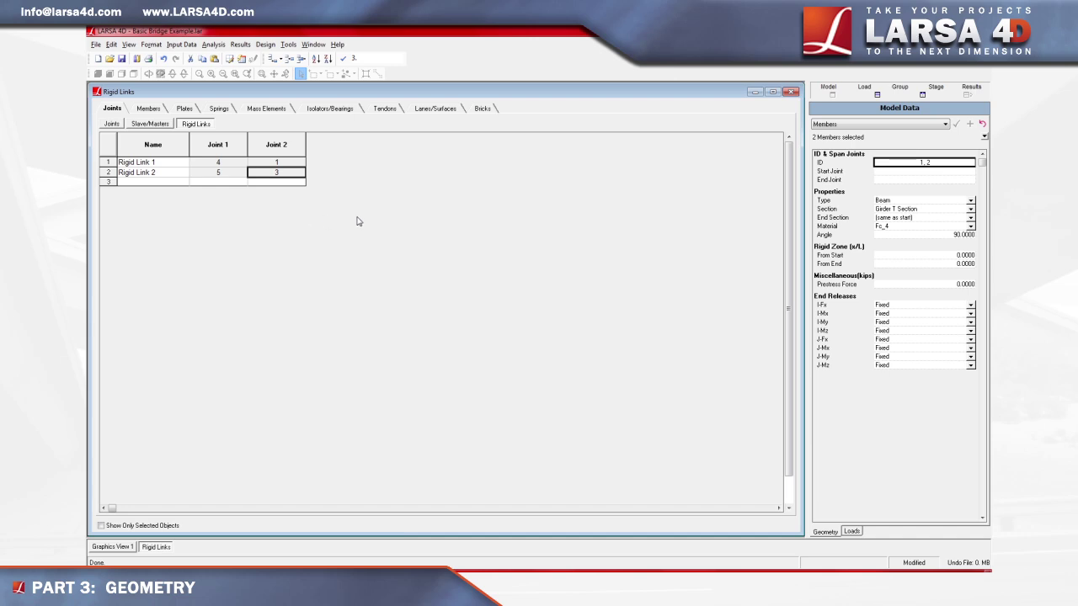
{"action": "left_click", "coordinate": [791, 92]}
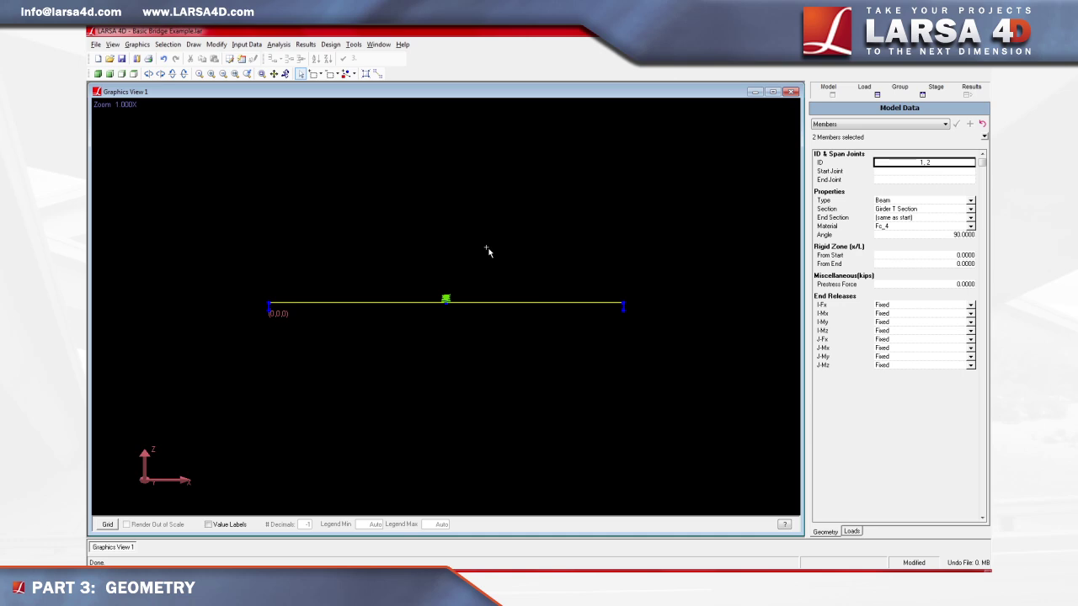
Add a spring property named Abutment Bearing in the Spring Properties table
{"action": "left_click", "coordinate": [247, 44]}
{"action": "left_click", "coordinate": [283, 57]}
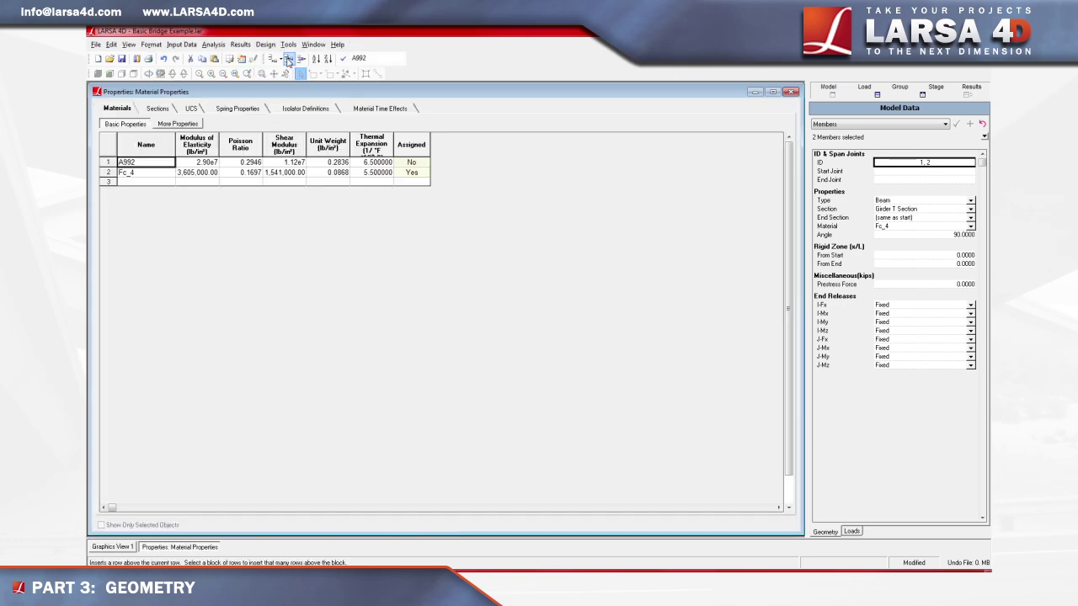
{"action": "left_click", "coordinate": [240, 109]}
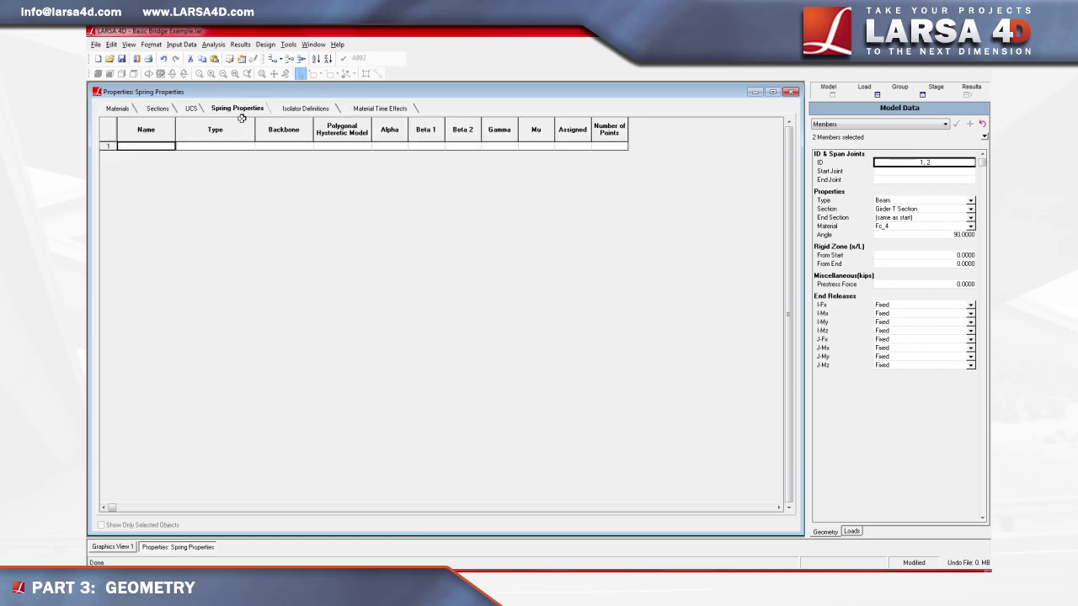
{"action": "left_click", "coordinate": [173, 148]}
{"action": "type", "text": "Abutment Bearing"}
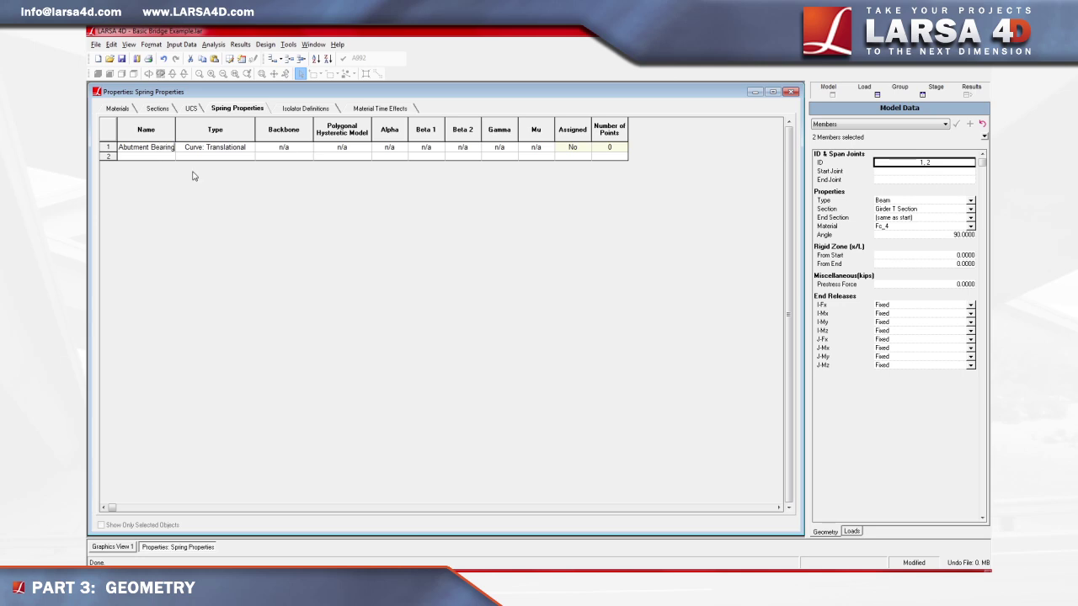
{"action": "key", "text": "Return"}
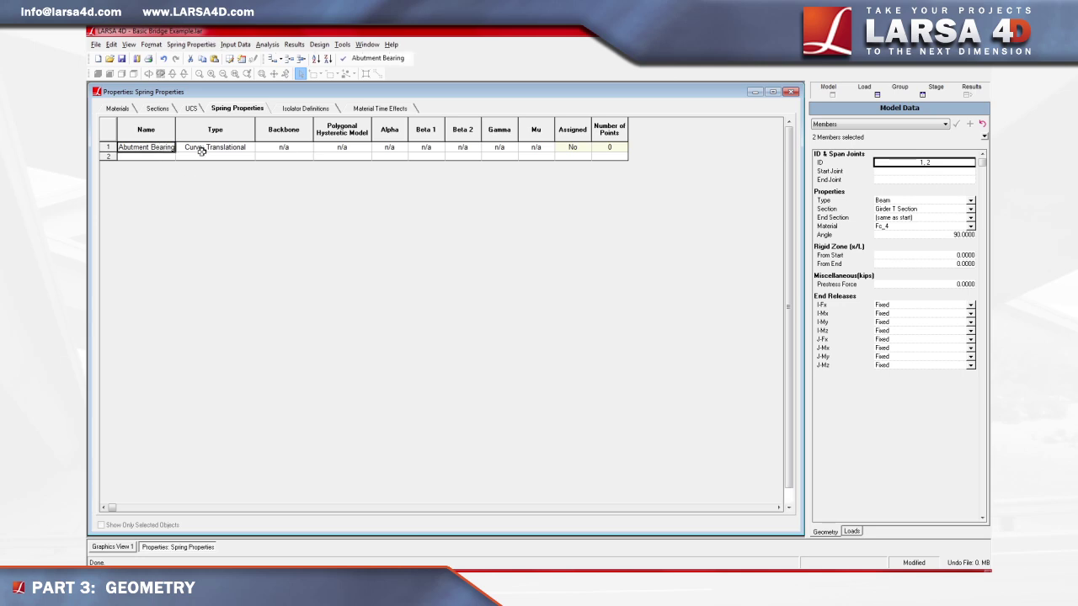
Set Abutment Bearing's type to 6x6 Stiffness Matrix and open its matrix for editing
{"action": "left_click", "coordinate": [202, 148]}
{"action": "left_click", "coordinate": [245, 147]}
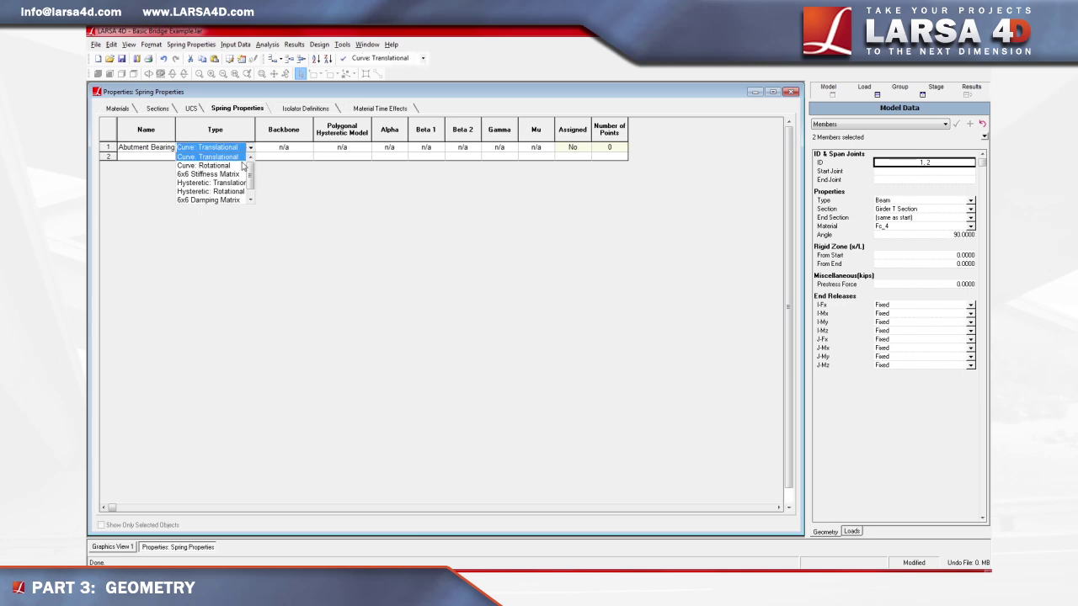
{"action": "left_click", "coordinate": [243, 177]}
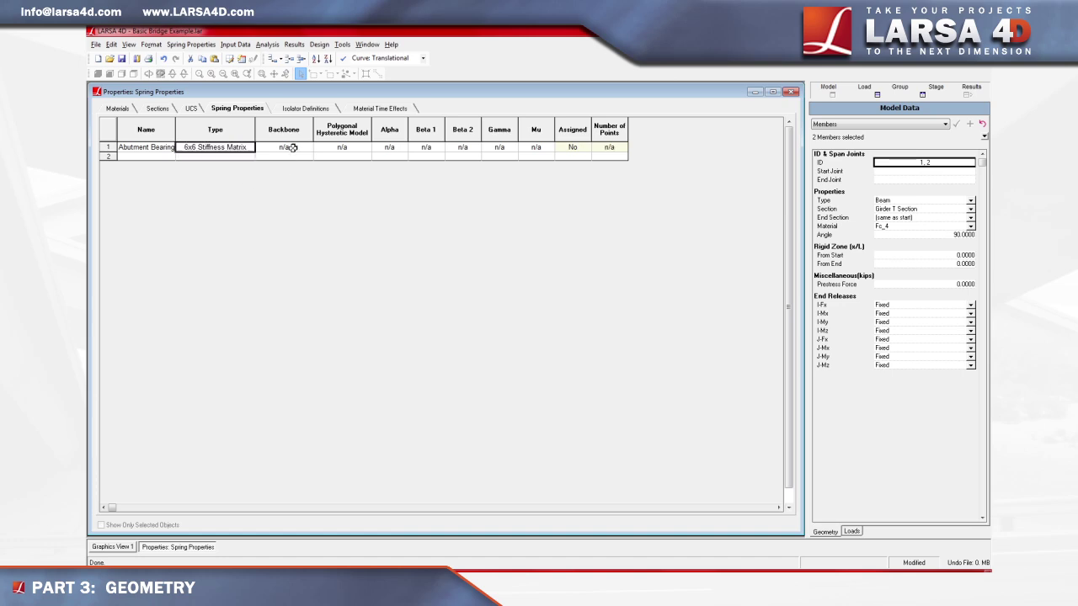
{"action": "right_click", "coordinate": [295, 152]}
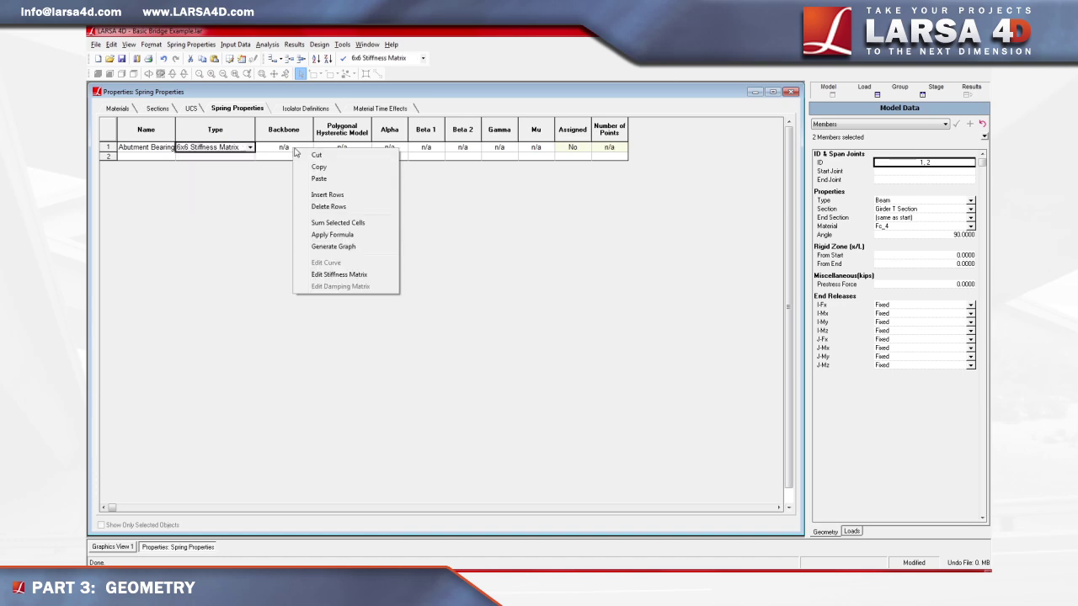
{"action": "left_click", "coordinate": [379, 279]}
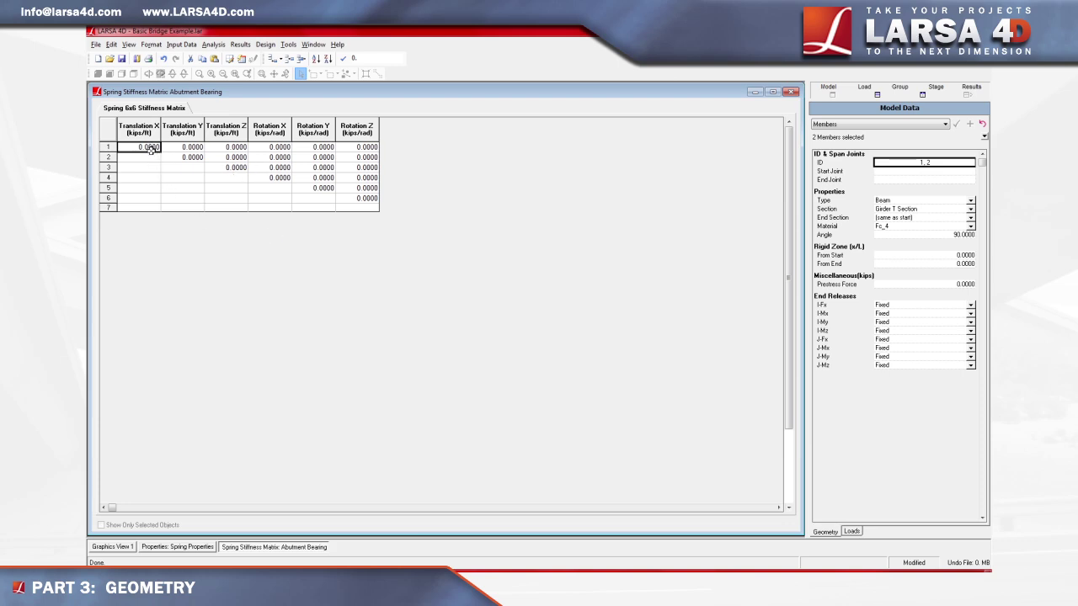
Enter 1e8 for the Translation X, Y, Z and Rotation X diagonal stiffnesses, then close both windows
{"action": "left_click", "coordinate": [152, 148]}
{"action": "type", "text": "1e8"}
{"action": "left_click", "coordinate": [199, 159]}
{"action": "type", "text": "1e8"}
{"action": "left_click", "coordinate": [244, 168]}
{"action": "type", "text": "1e8"}
{"action": "left_click", "coordinate": [266, 179]}
{"action": "type", "text": "1e8"}
{"action": "key", "text": "Return"}
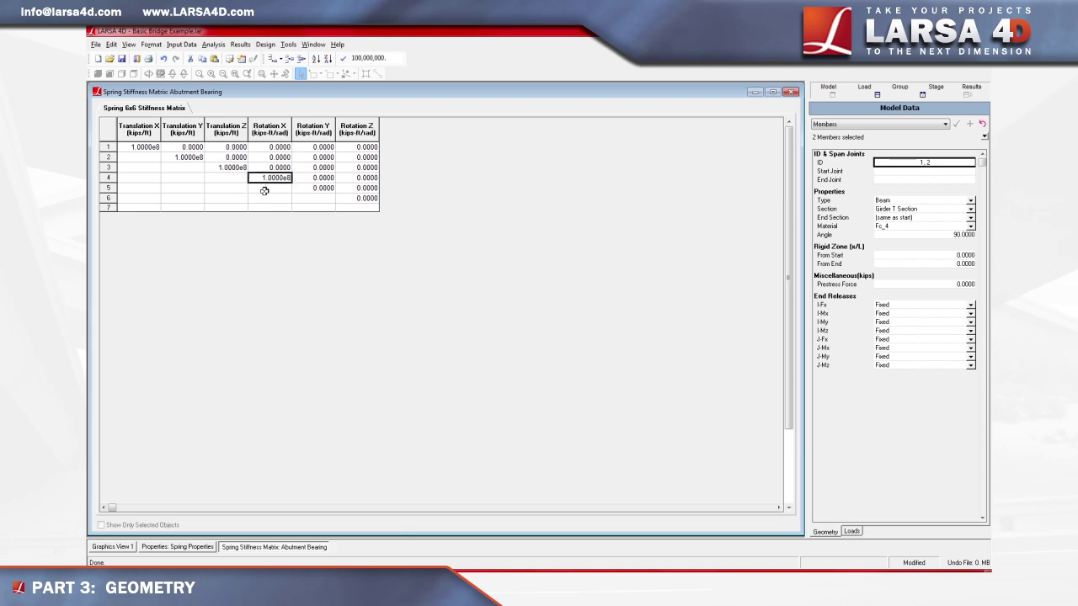
{"action": "left_click", "coordinate": [790, 93]}
{"action": "left_click", "coordinate": [790, 93]}
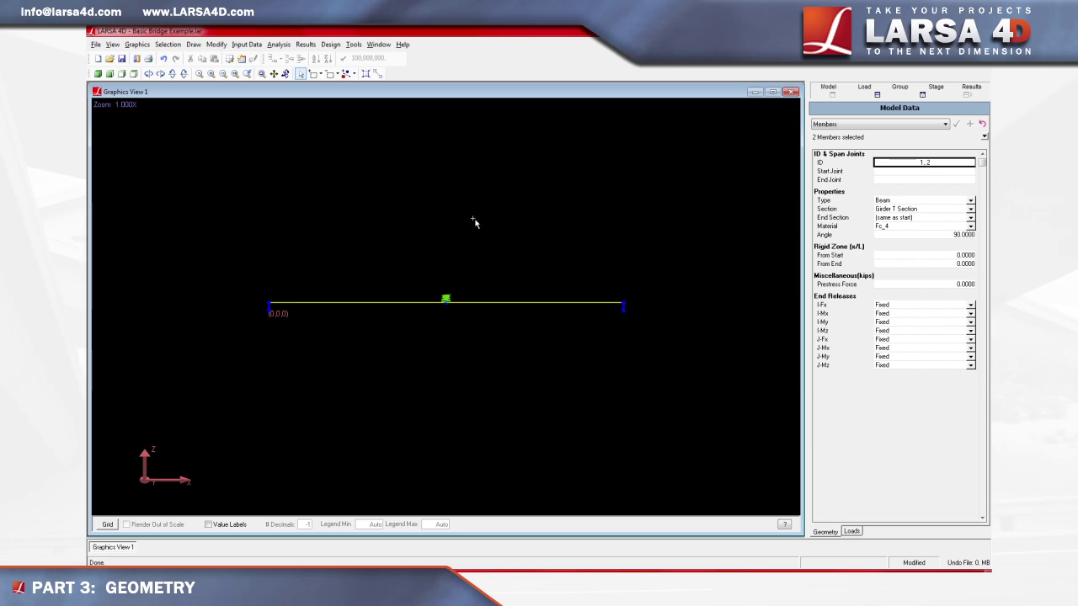
Add two new rows to the geometry Springs table
{"action": "left_click", "coordinate": [251, 47]}
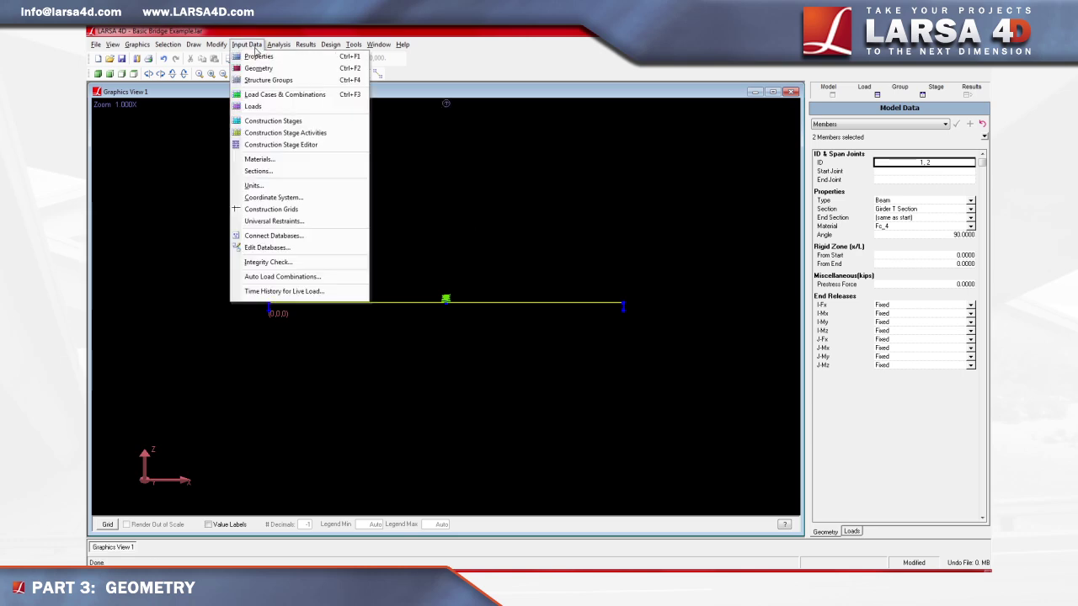
{"action": "left_click", "coordinate": [278, 68]}
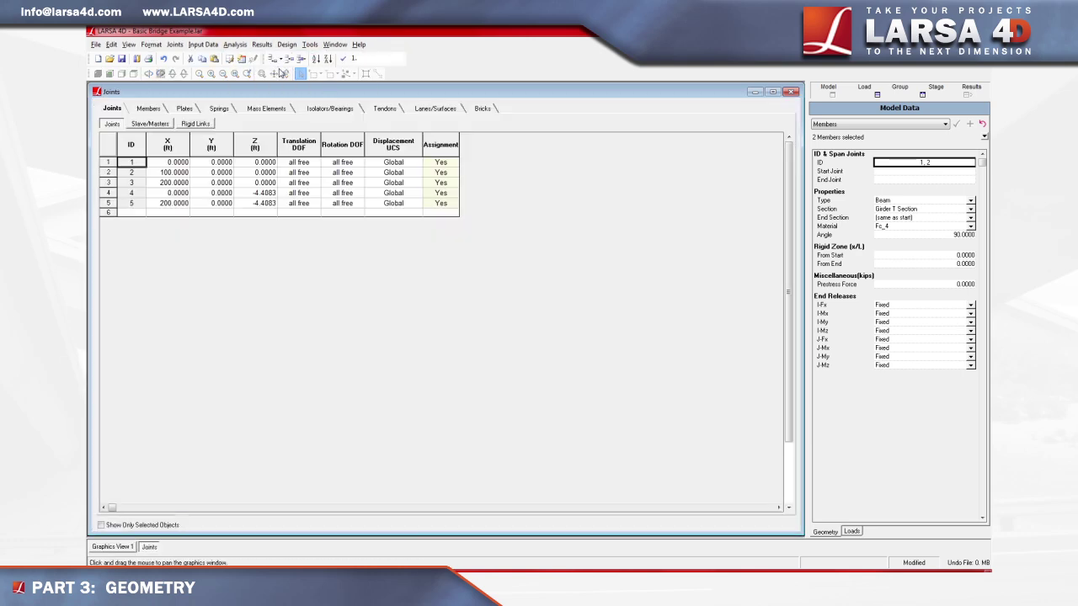
{"action": "left_click", "coordinate": [229, 112]}
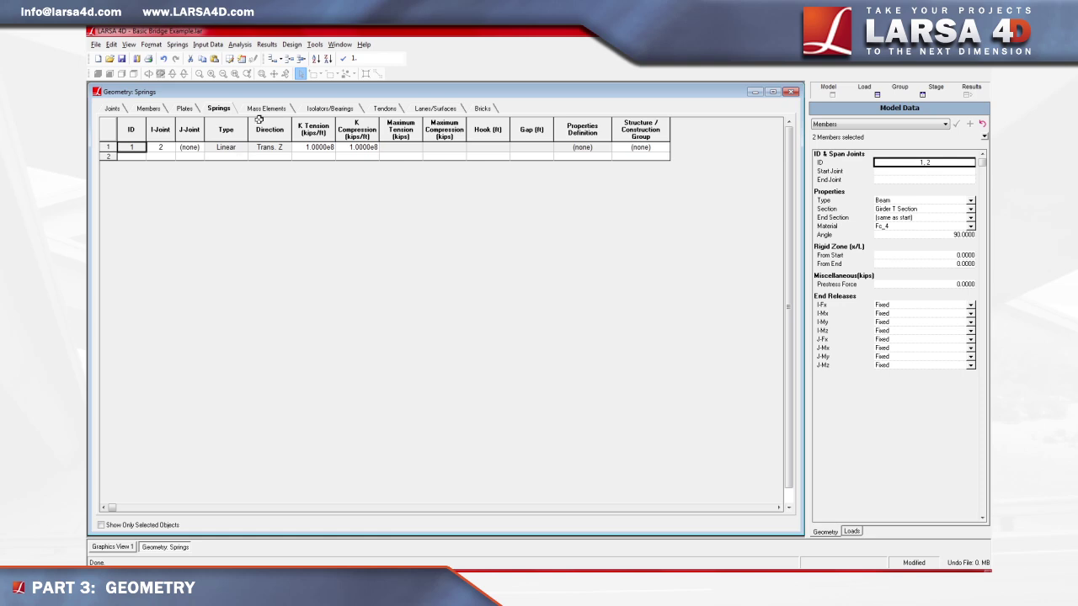
{"action": "left_click", "coordinate": [272, 59]}
{"action": "left_click", "coordinate": [272, 59]}
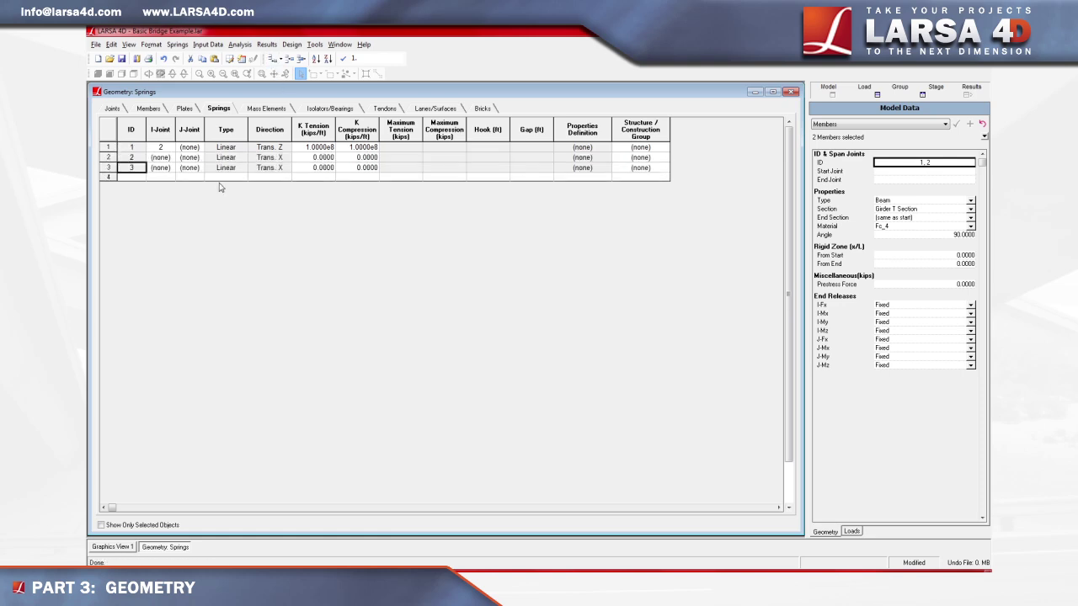
Set the I-joints of springs 2 and 3 to joints 4 and 5
{"action": "left_click", "coordinate": [171, 159]}
{"action": "type", "text": "4"}
{"action": "left_click", "coordinate": [167, 167]}
{"action": "type", "text": "5"}
{"action": "key", "text": "Return"}
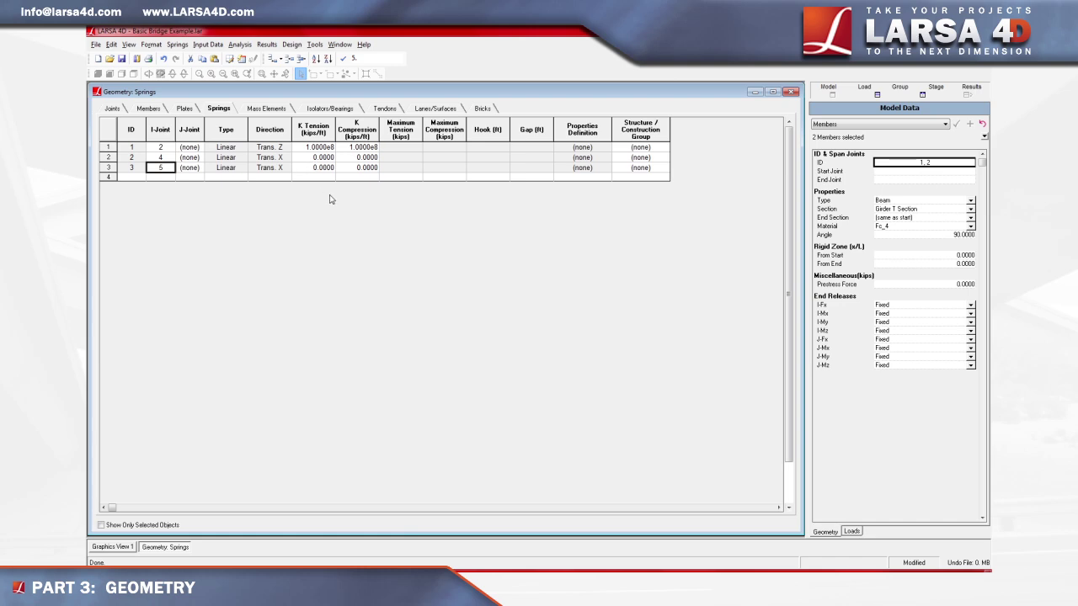
Assign the Abutment Bearing properties definition to springs 2 and 3
{"action": "left_click", "coordinate": [592, 162]}
{"action": "left_click", "coordinate": [607, 157]}
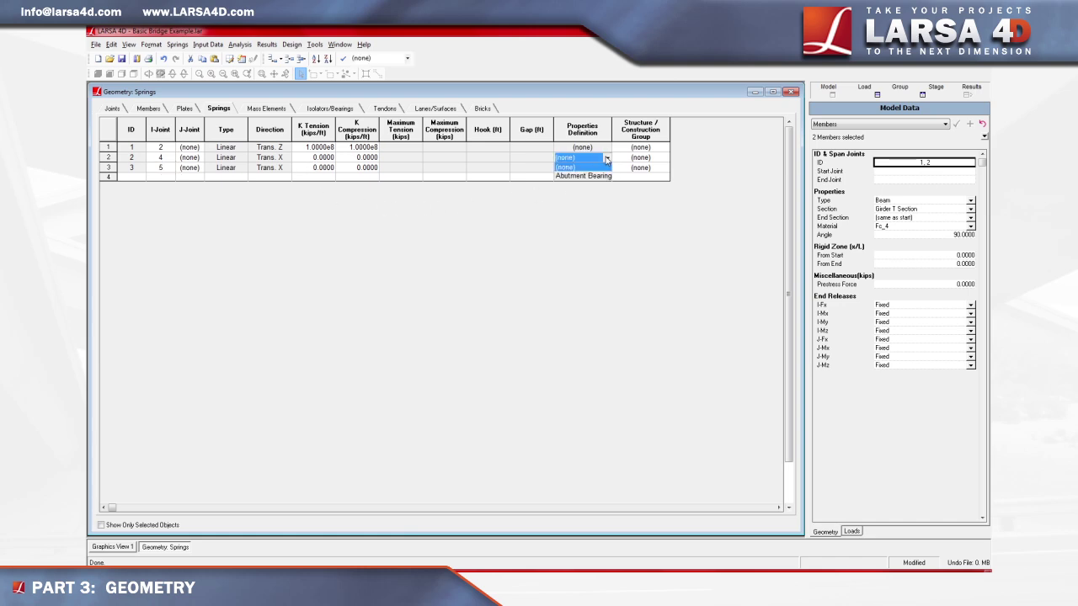
{"action": "left_click", "coordinate": [583, 176]}
{"action": "left_click", "coordinate": [600, 167]}
{"action": "left_click", "coordinate": [607, 167]}
{"action": "left_click", "coordinate": [594, 186]}
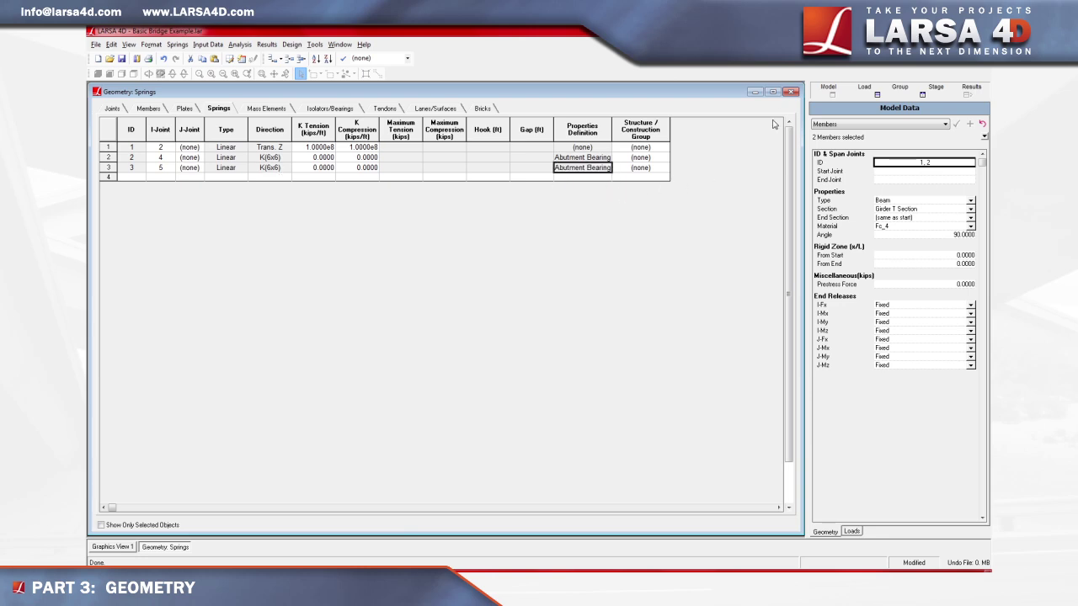
{"action": "left_click", "coordinate": [792, 92]}
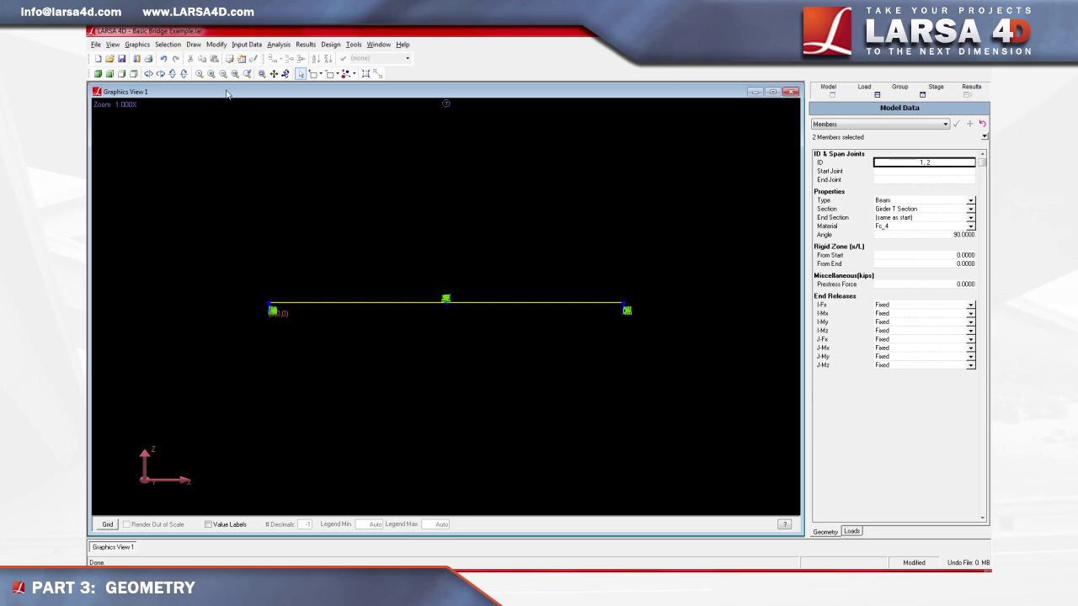
Break the selected girder members into 10 segments each with Break Members
{"action": "left_click", "coordinate": [217, 44]}
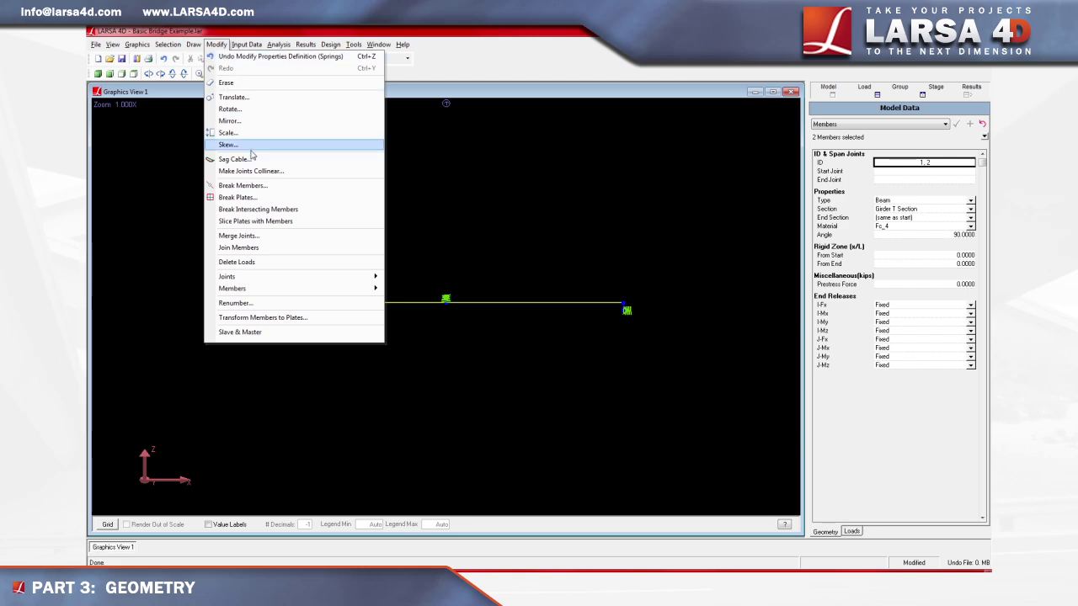
{"action": "left_click", "coordinate": [274, 186]}
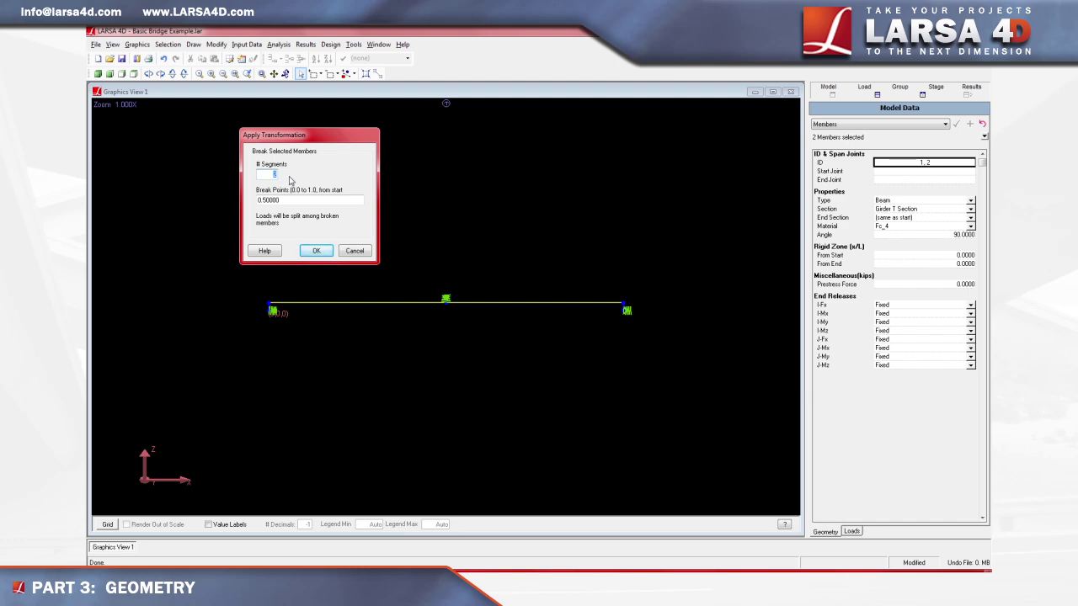
{"action": "type", "text": "10"}
{"action": "left_click", "coordinate": [311, 252]}
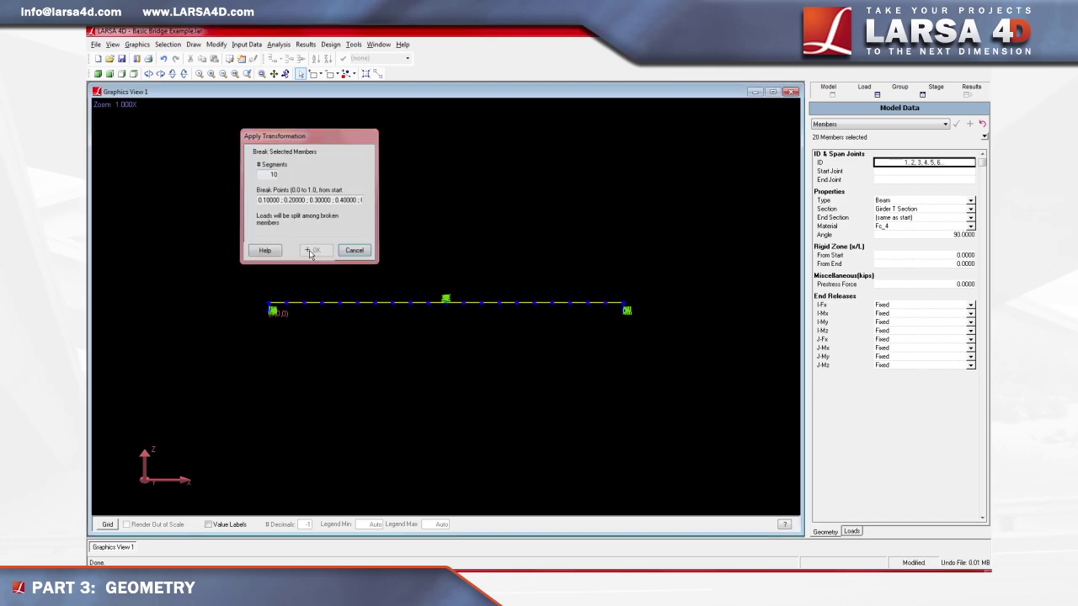